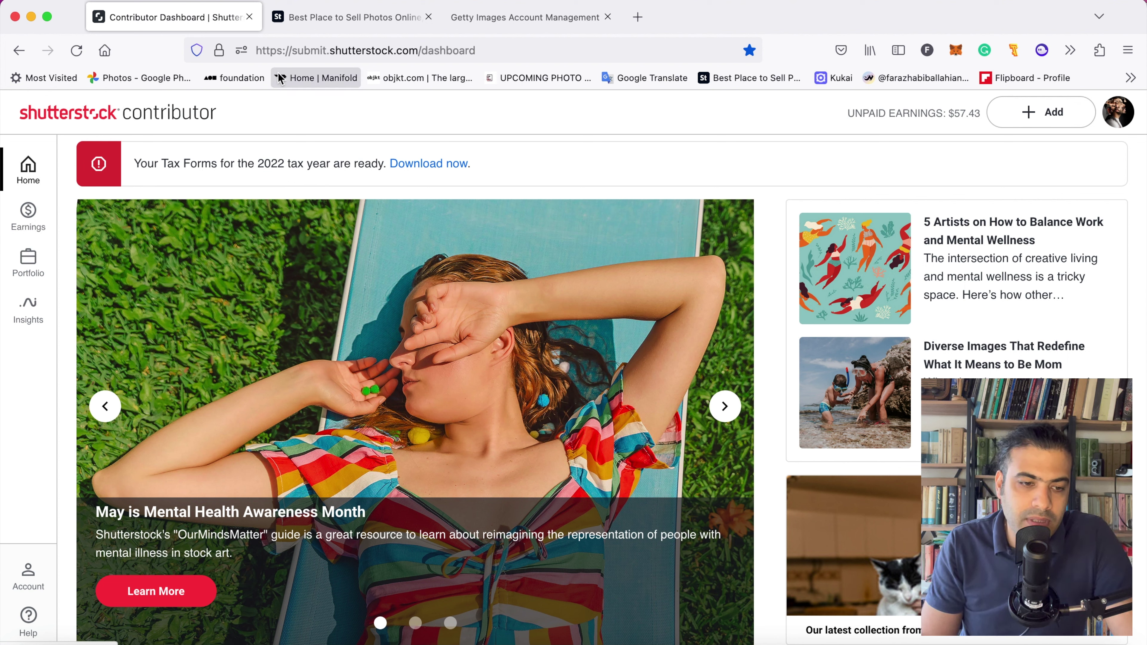
Step: Look over the Adobe Stock and Getty Images contributor accounts, and return to the Shutterstock dashboard
{"action": "left_click", "coordinate": [316, 17]}
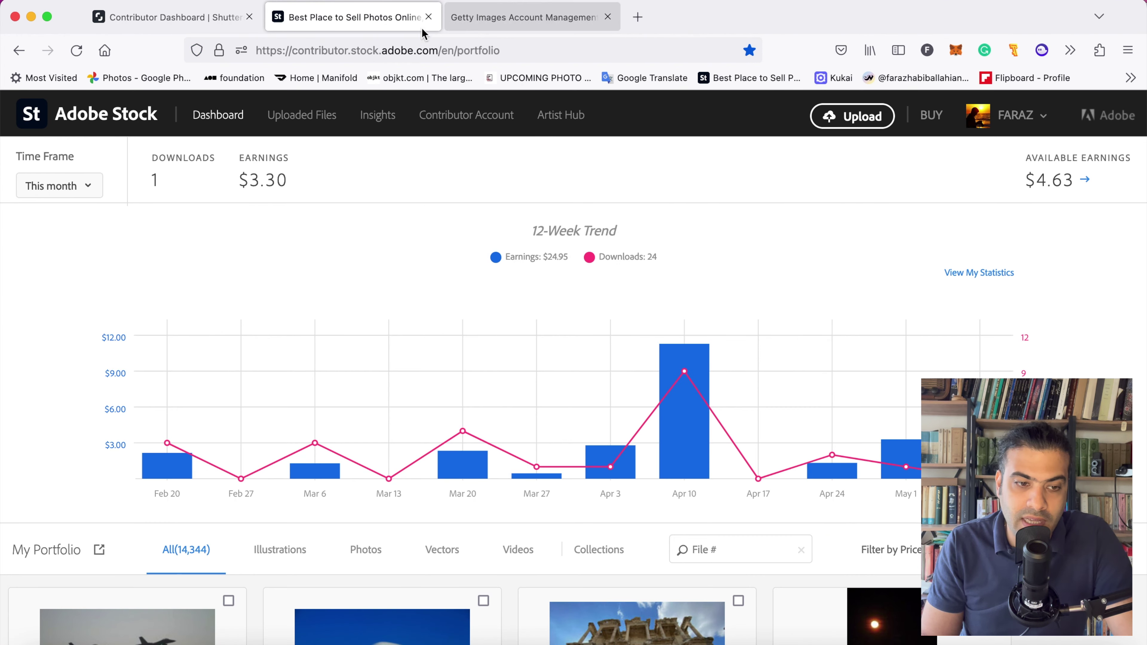
{"action": "left_click", "coordinate": [536, 17]}
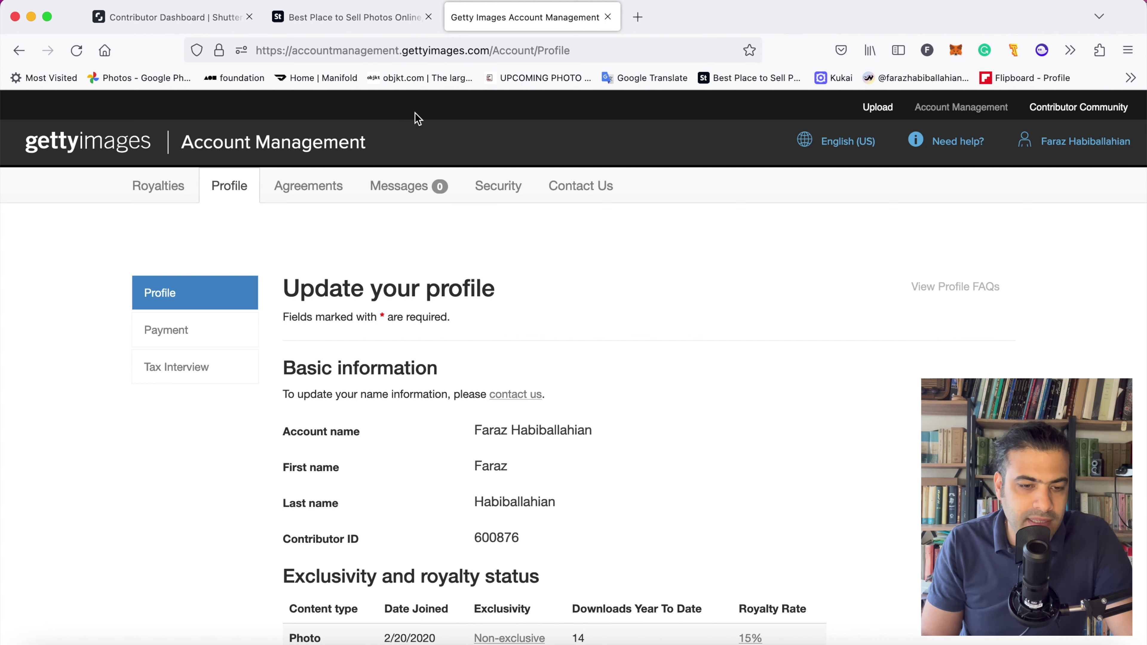
{"action": "left_click", "coordinate": [155, 18]}
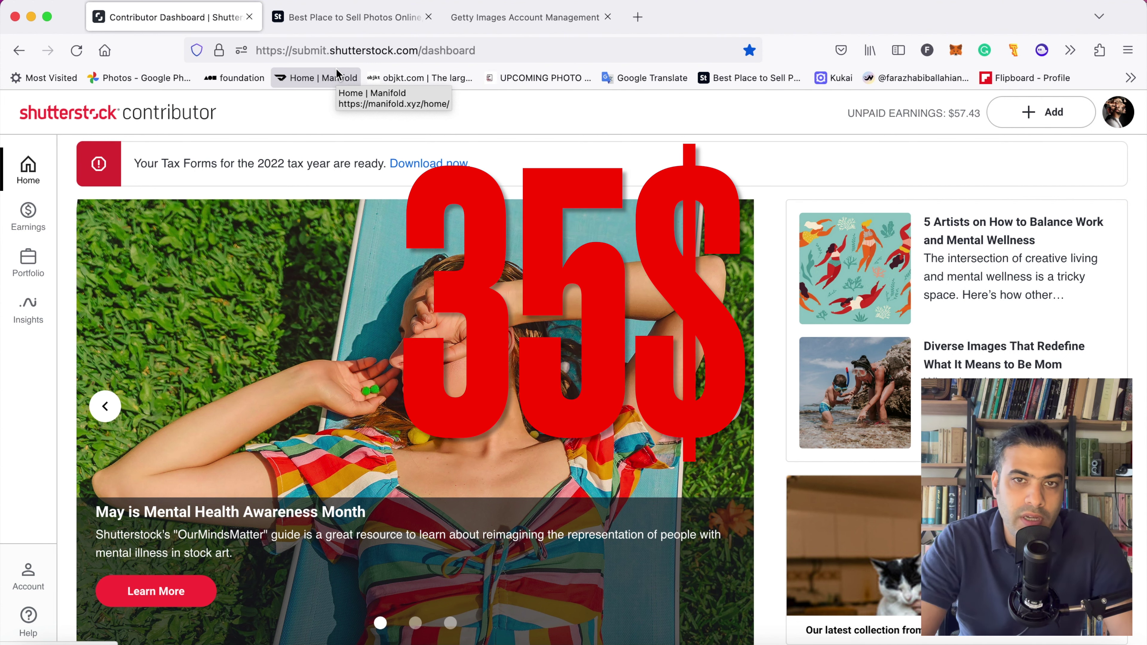
Step: Open the Shutterstock earnings summary from the unpaid earnings and review the monthly figures
{"action": "left_click", "coordinate": [921, 120]}
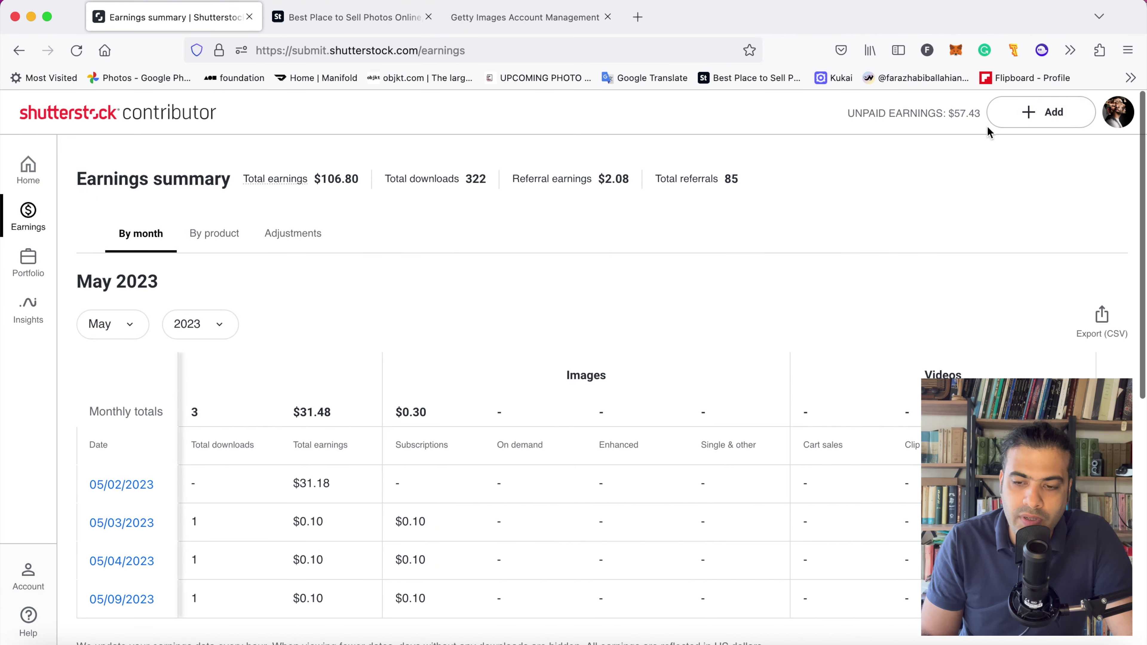
{"action": "scroll", "coordinate": [860, 192], "scroll_direction": "down", "scroll_amount": 5}
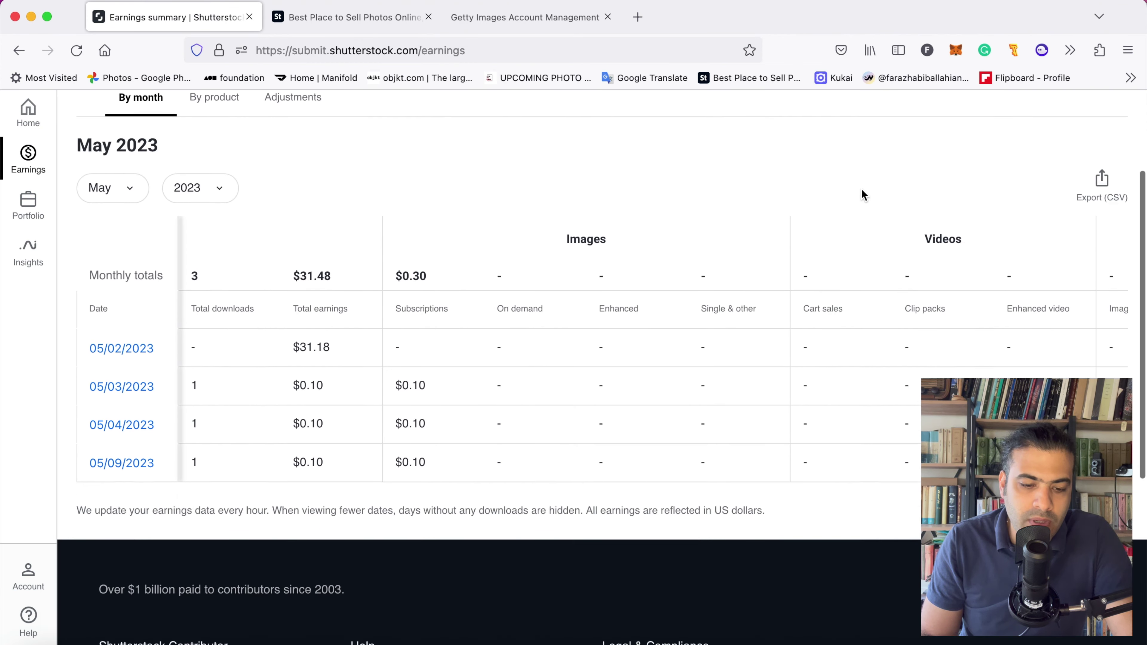
{"action": "scroll", "coordinate": [862, 195], "scroll_direction": "up", "scroll_amount": 5}
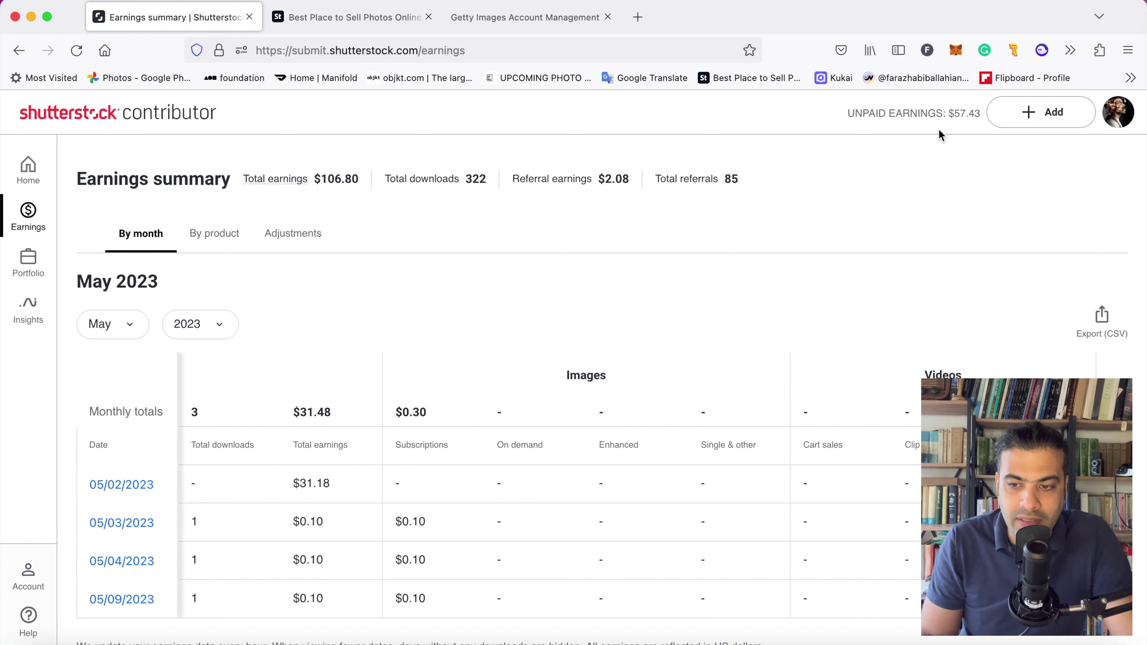
{"action": "scroll", "coordinate": [965, 238], "scroll_direction": "down", "scroll_amount": 8}
{"action": "scroll", "coordinate": [965, 238], "scroll_direction": "up", "scroll_amount": 8}
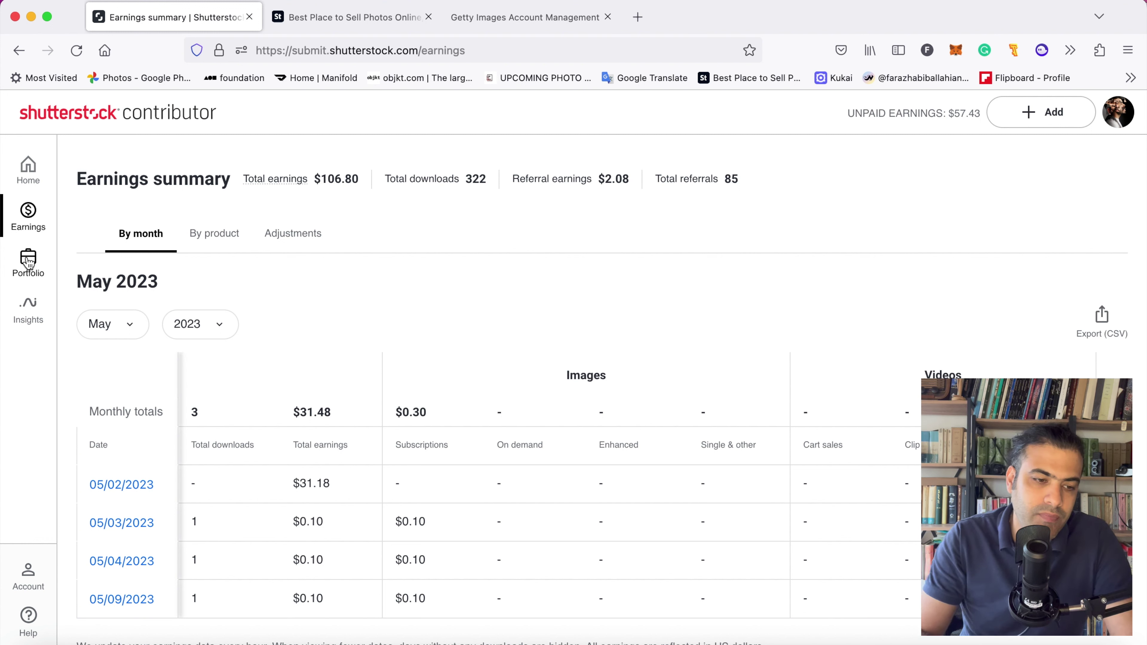
Step: Open the Shutterstock account settings and check the available payout methods, keeping Payoneer selected
{"action": "left_click", "coordinate": [28, 167]}
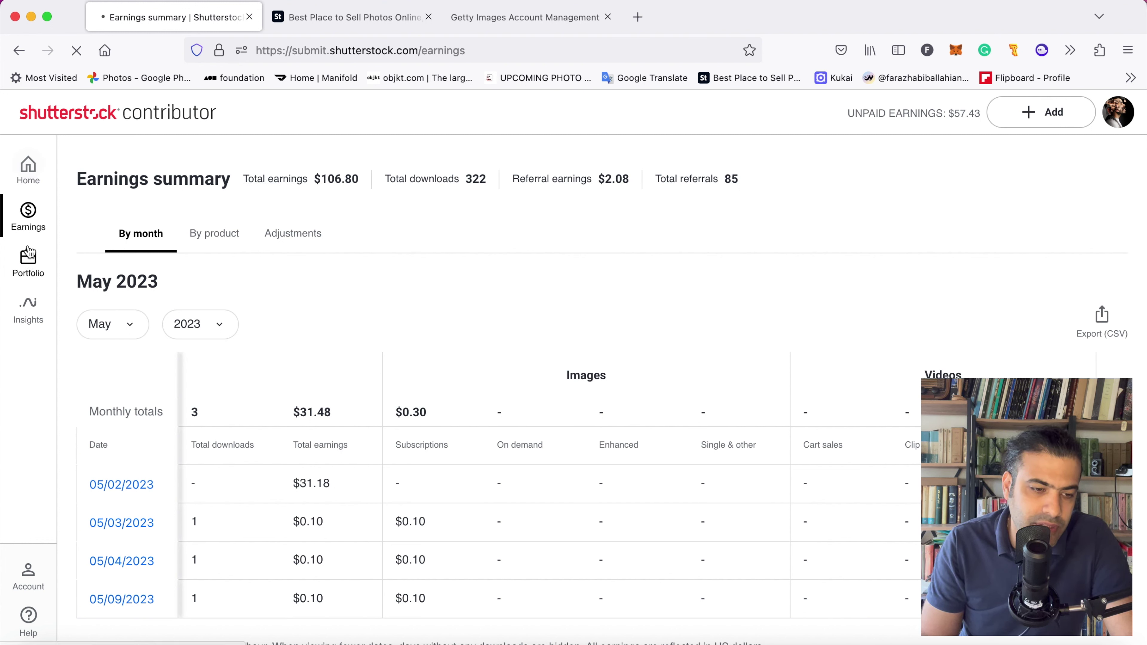
{"action": "left_click", "coordinate": [1114, 118]}
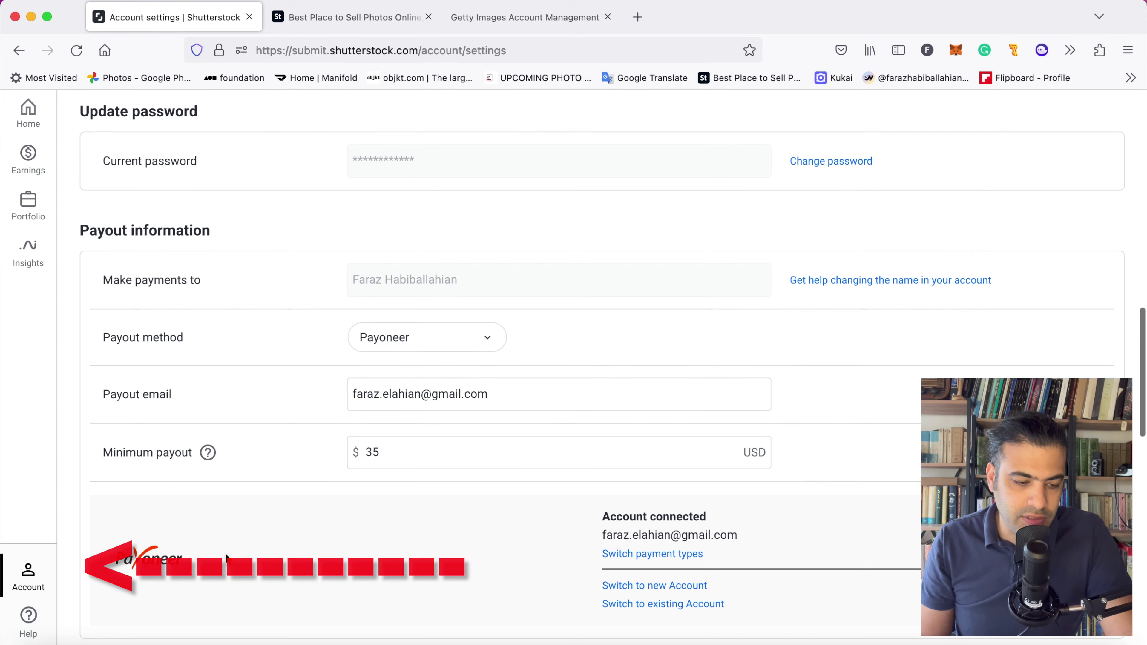
{"action": "scroll", "coordinate": [226, 556], "scroll_direction": "down", "scroll_amount": 1}
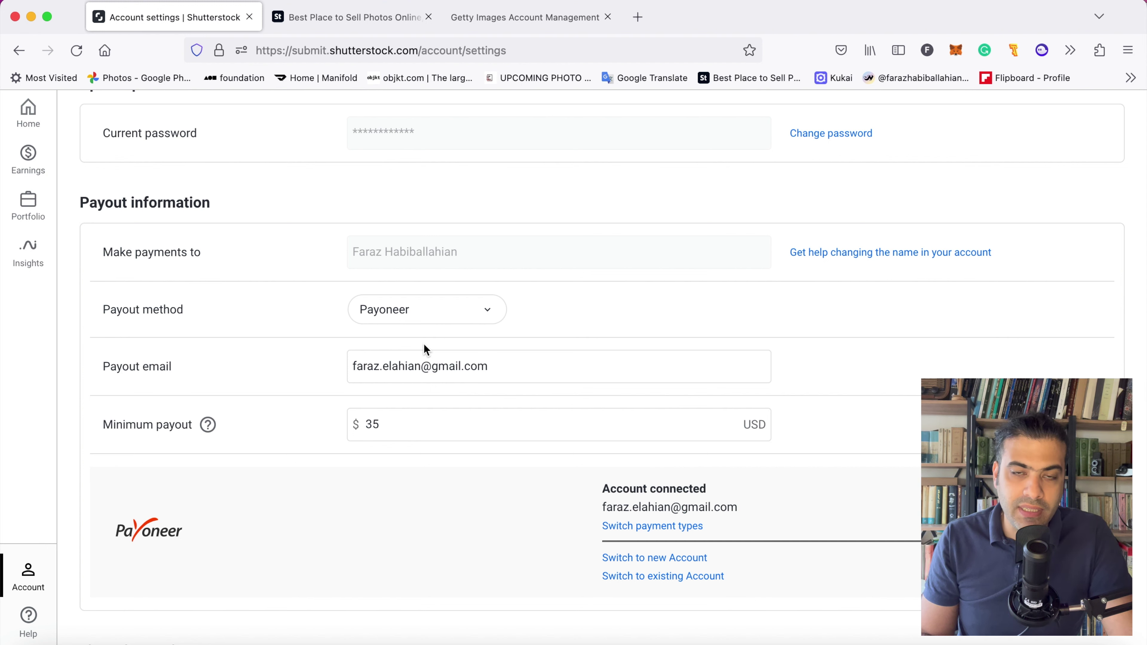
{"action": "left_click", "coordinate": [417, 314]}
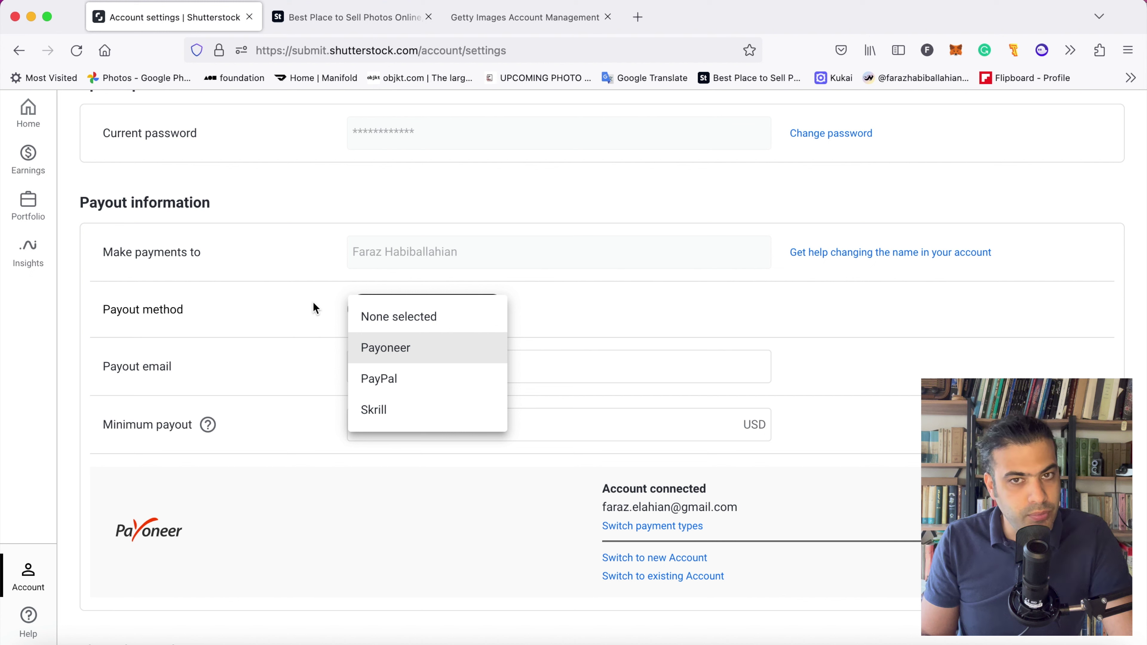
{"action": "left_click", "coordinate": [371, 348]}
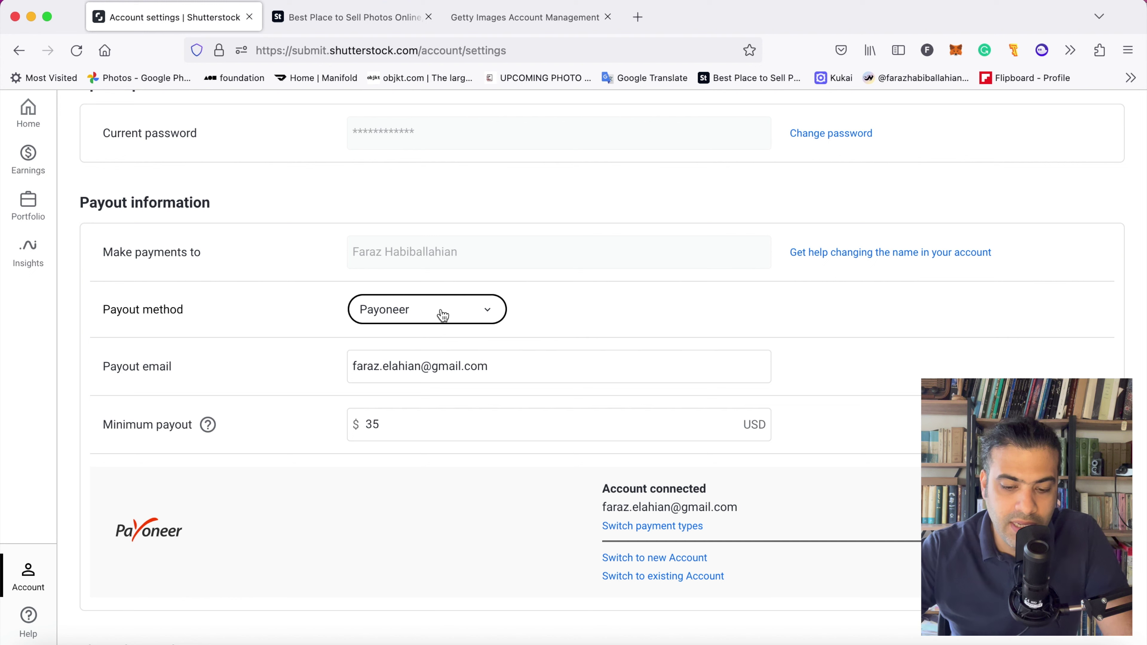
Step: Read the help note for the minimum payout amount and check the payout method options again without changing them
{"action": "left_click", "coordinate": [409, 433]}
{"action": "double_click", "coordinate": [412, 432]}
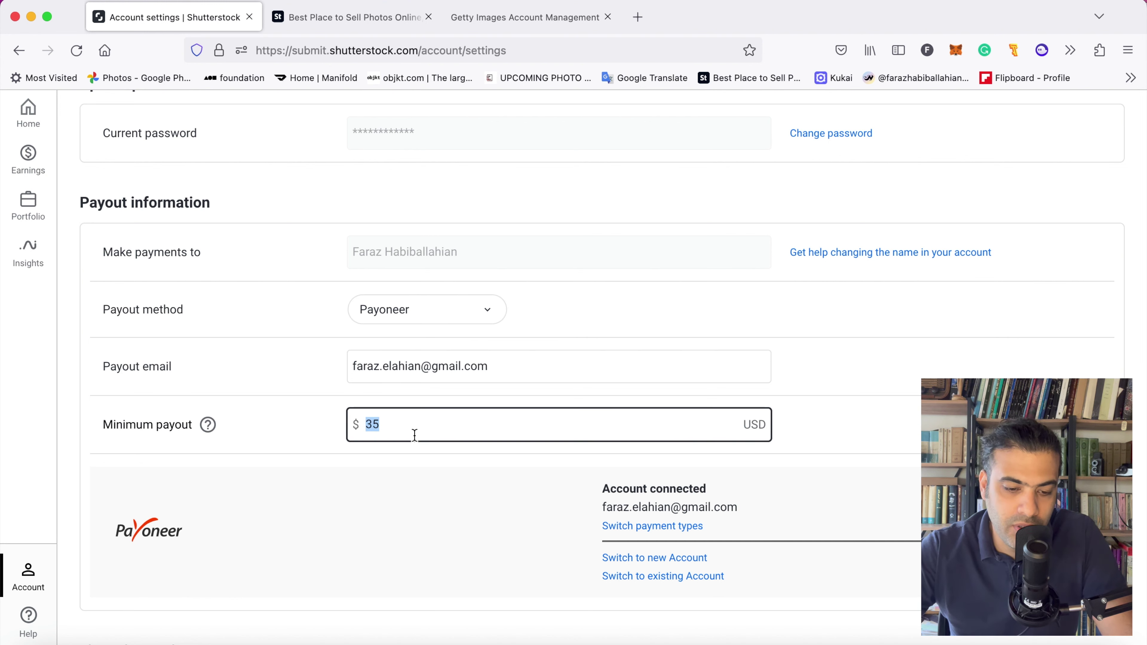
{"action": "scroll", "coordinate": [289, 411], "scroll_direction": "down", "scroll_amount": 1}
{"action": "mouse_move", "coordinate": [207, 387]}
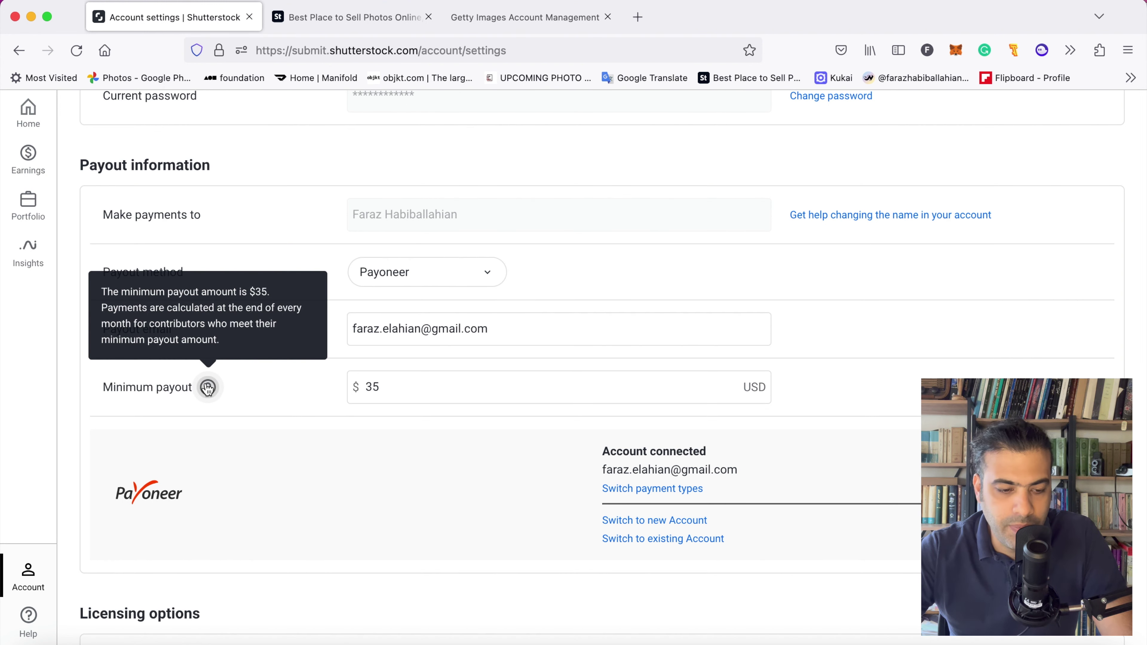
{"action": "left_click_drag", "start_coordinate": [256, 293], "coordinate": [248, 335]}
{"action": "mouse_move", "coordinate": [208, 388]}
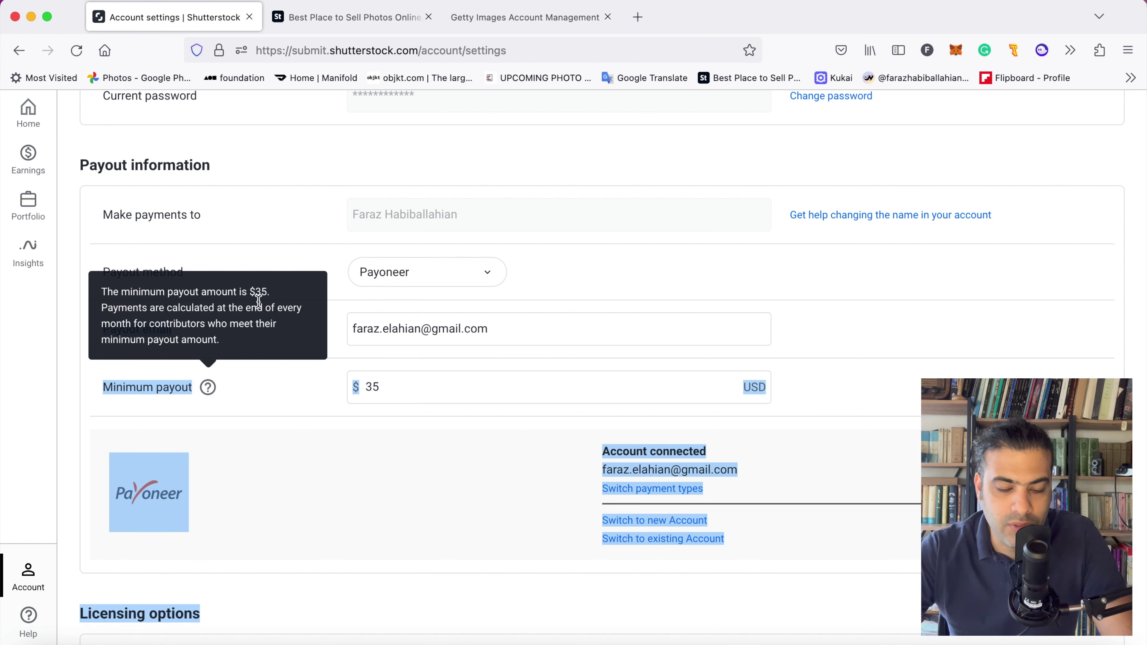
{"action": "left_click", "coordinate": [258, 378]}
{"action": "scroll", "coordinate": [261, 379], "scroll_direction": "down", "scroll_amount": 4}
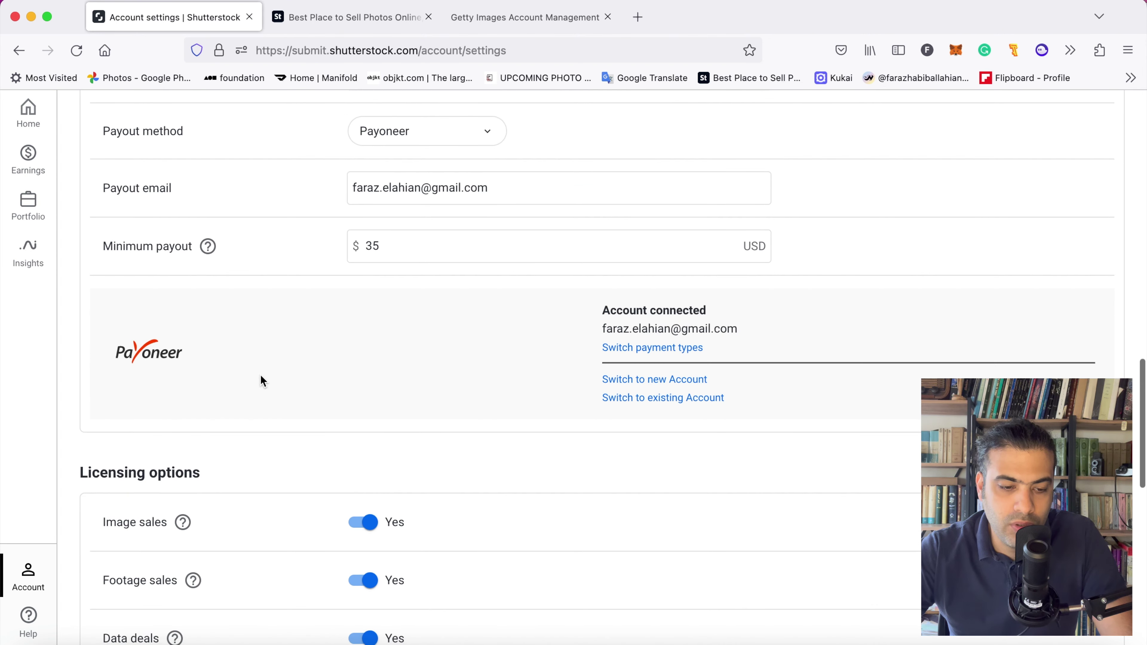
{"action": "scroll", "coordinate": [262, 381], "scroll_direction": "up", "scroll_amount": 4}
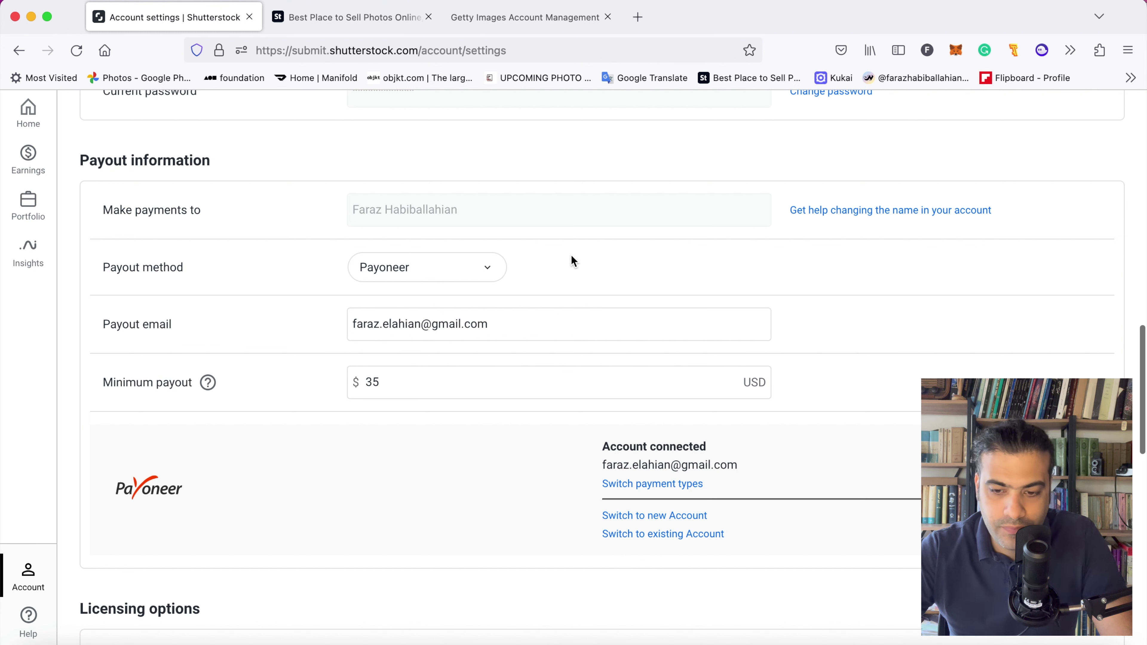
{"action": "left_click", "coordinate": [417, 276]}
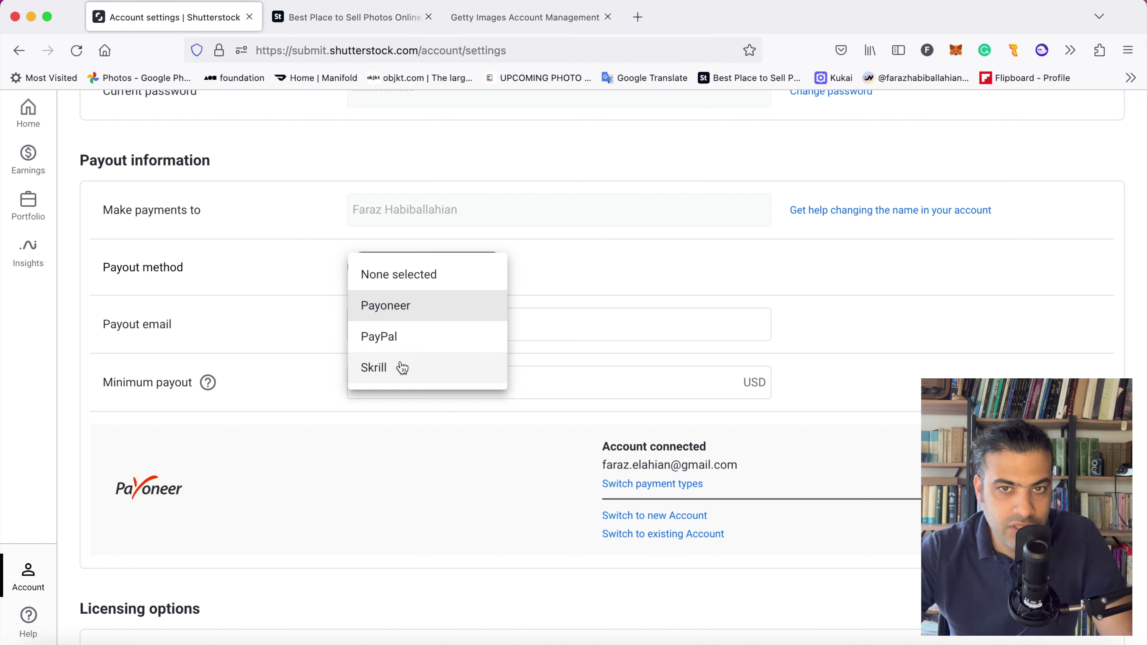
{"action": "left_click", "coordinate": [208, 388]}
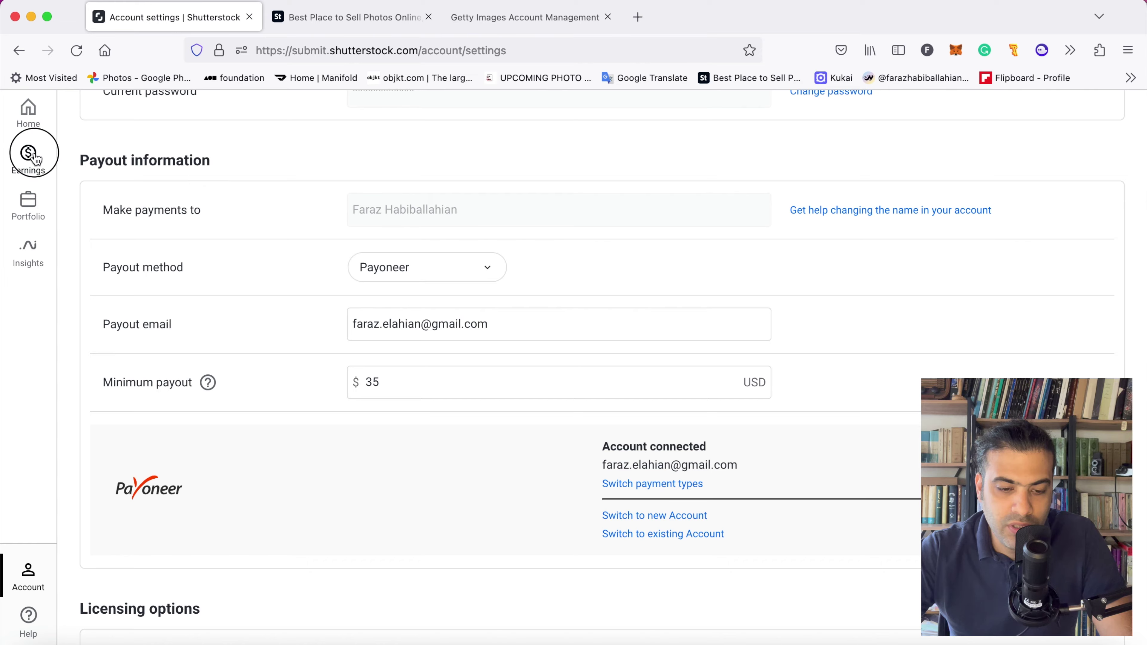
Step: Open the Shutterstock payment history and read when payments are calculated and sent each month
{"action": "left_click", "coordinate": [29, 156]}
{"action": "left_click", "coordinate": [179, 230]}
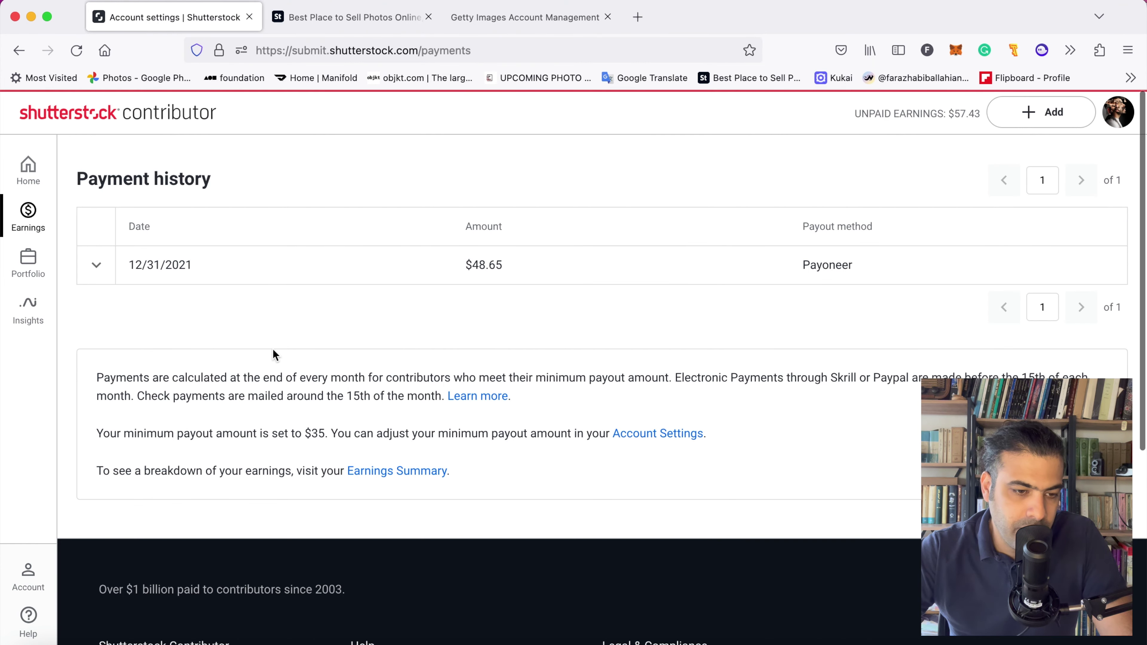
{"action": "scroll", "coordinate": [293, 416], "scroll_direction": "down", "scroll_amount": 1}
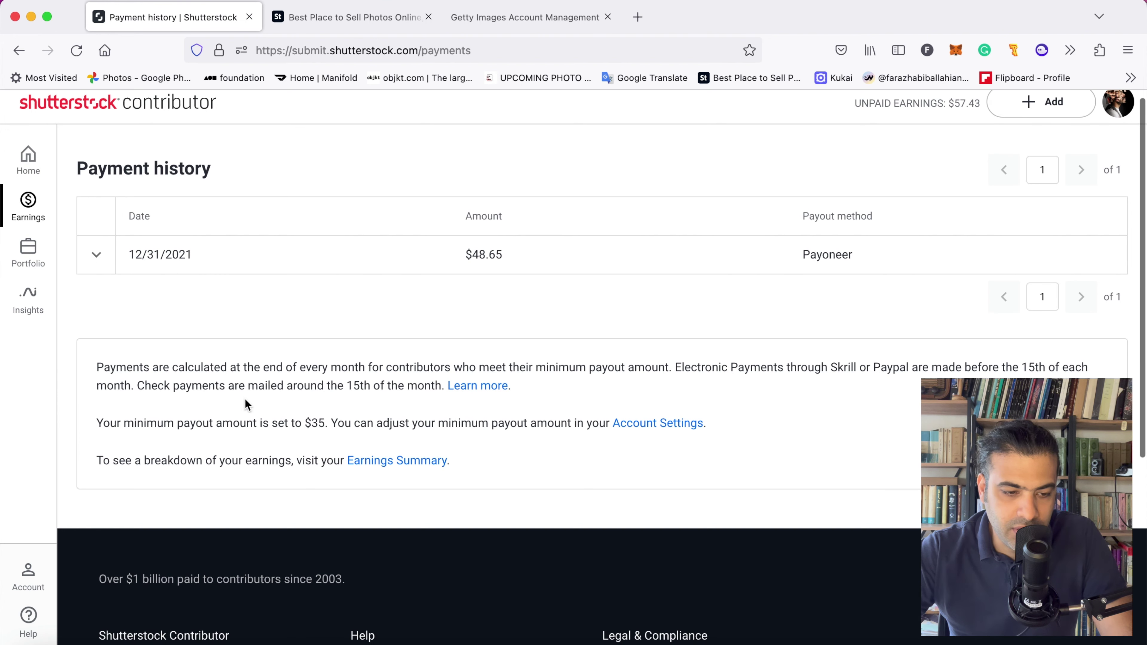
{"action": "left_click_drag", "start_coordinate": [145, 385], "coordinate": [399, 386]}
{"action": "left_click", "coordinate": [319, 391]}
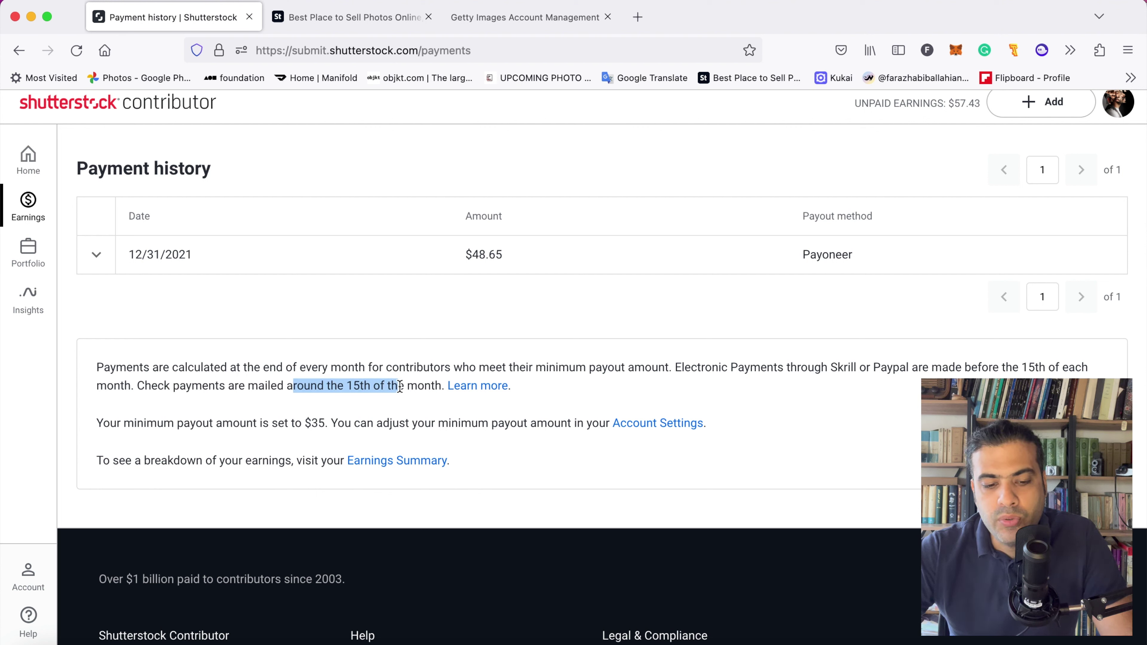
{"action": "left_click", "coordinate": [281, 366]}
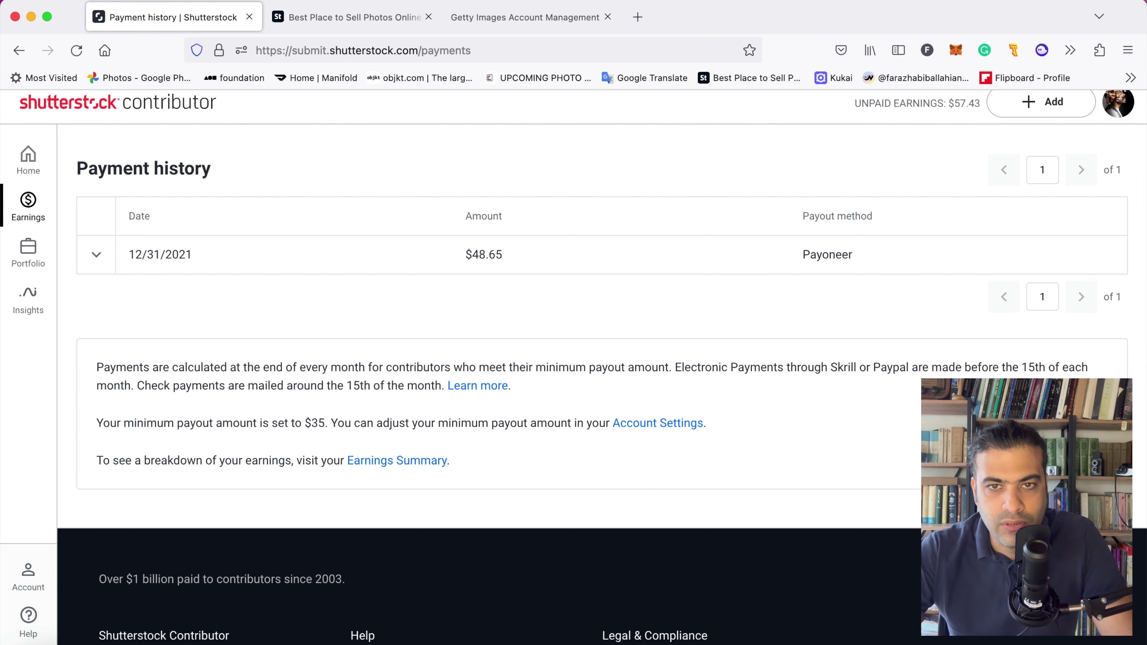
Step: Switch to the Adobe Stock contributor dashboard and check the time frame choices for its statistics
{"action": "left_click", "coordinate": [372, 18]}
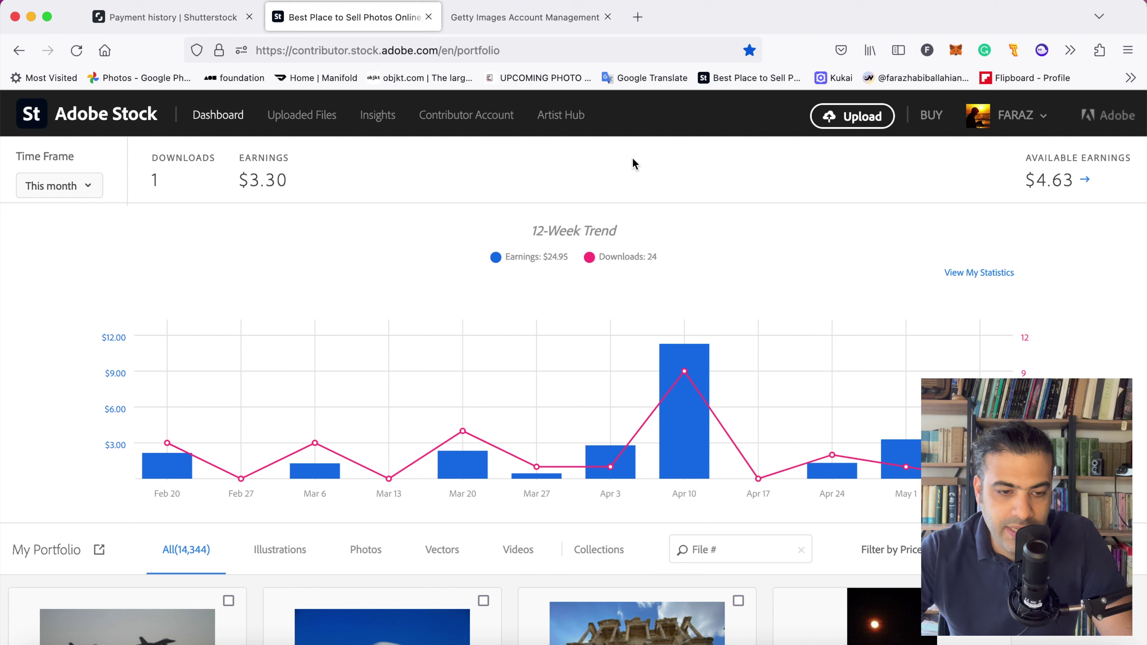
{"action": "left_click", "coordinate": [90, 194]}
{"action": "left_click", "coordinate": [409, 261]}
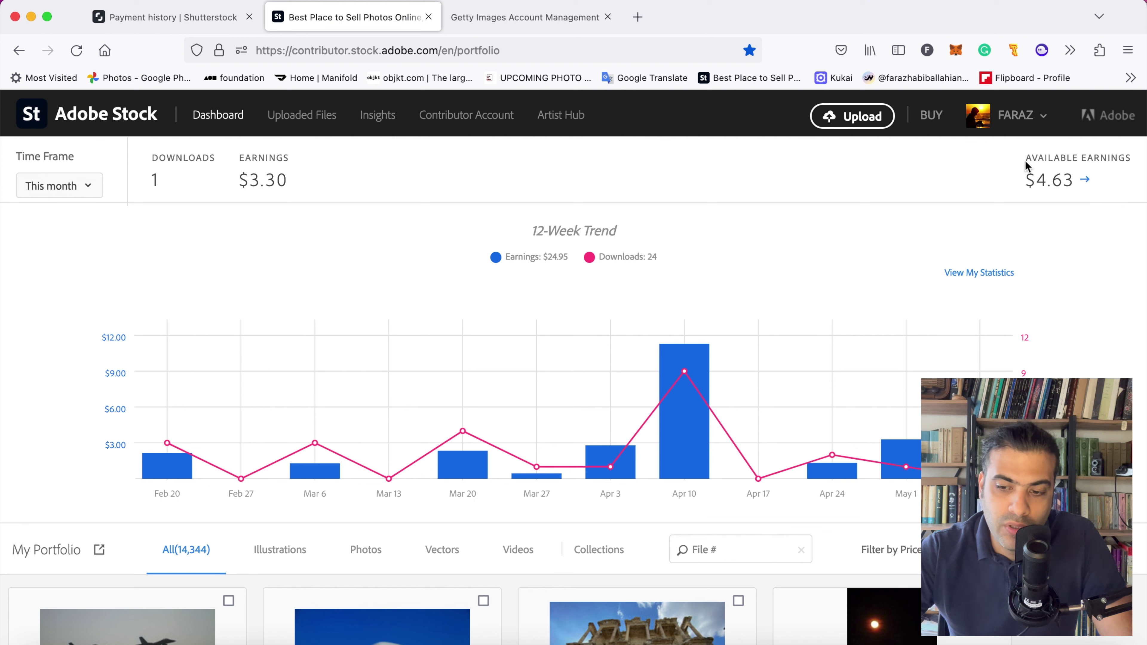
Step: Open the available earnings details in Adobe Stock and read the conditions for requesting a payout
{"action": "left_click", "coordinate": [1086, 180]}
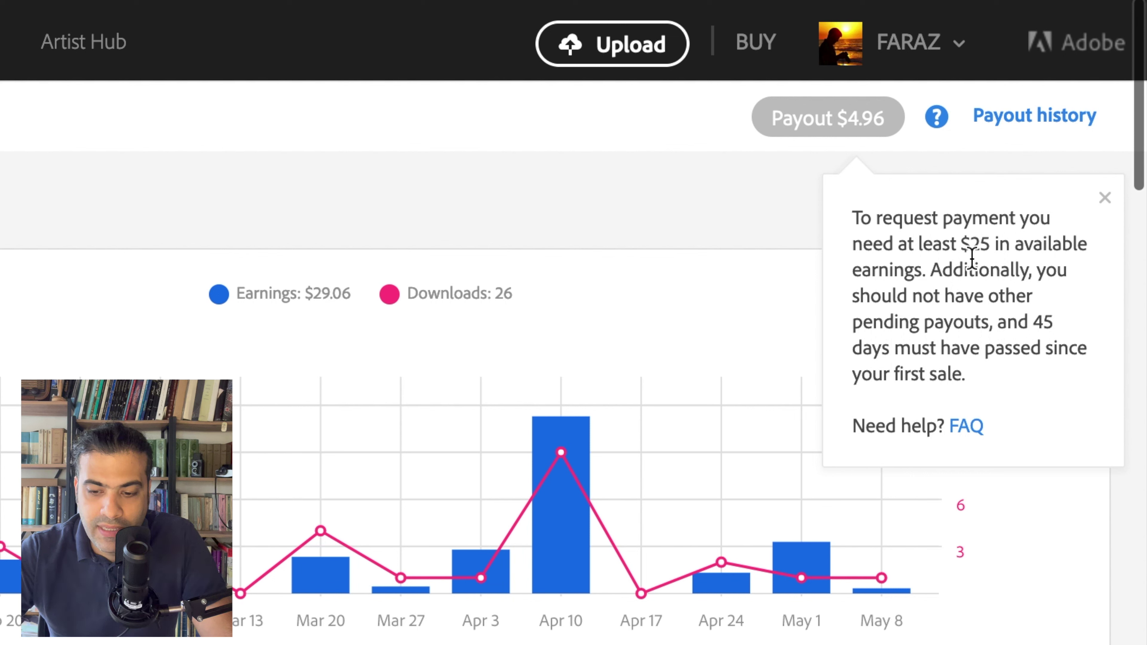
{"action": "left_click", "coordinate": [892, 248]}
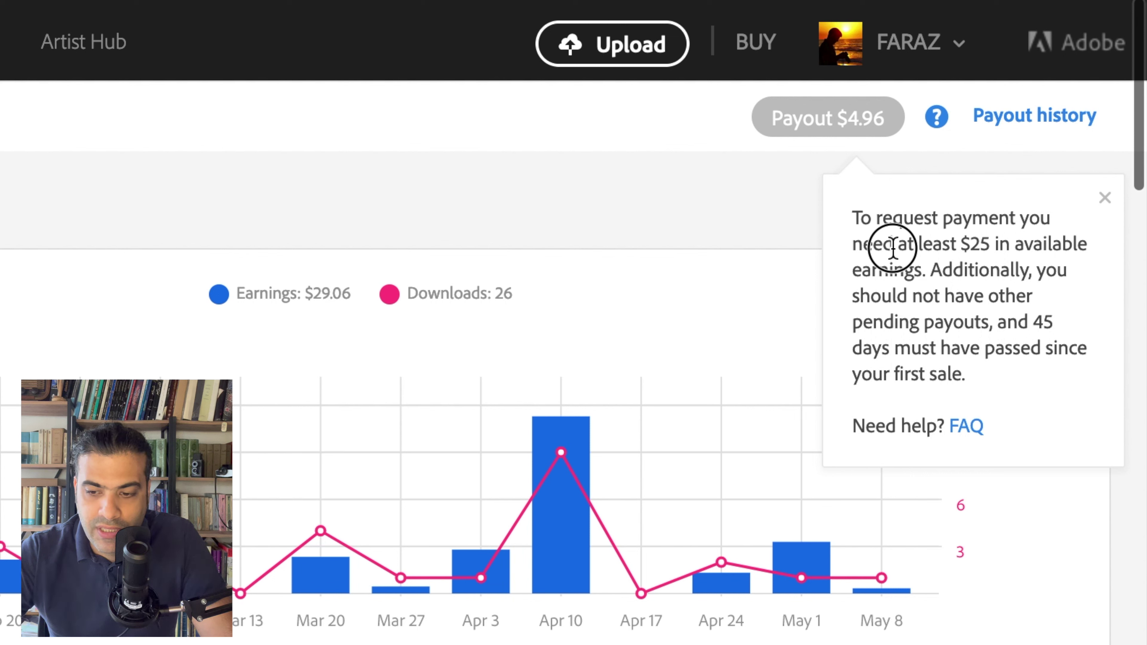
{"action": "left_click_drag", "start_coordinate": [893, 248], "coordinate": [999, 246]}
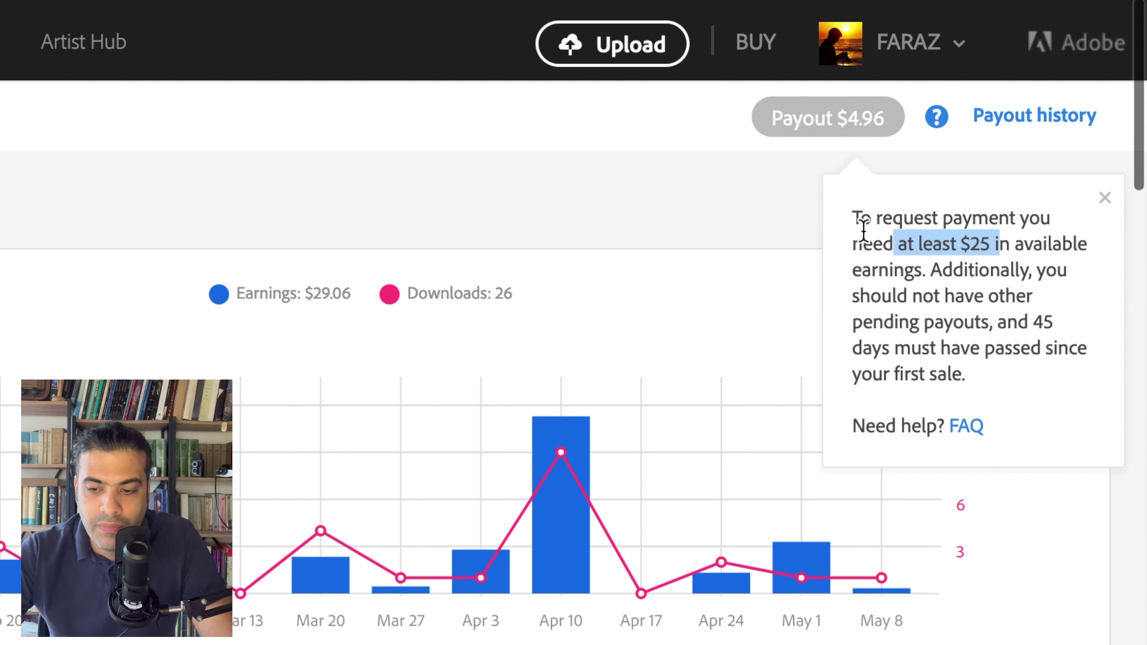
{"action": "left_click", "coordinate": [1011, 324]}
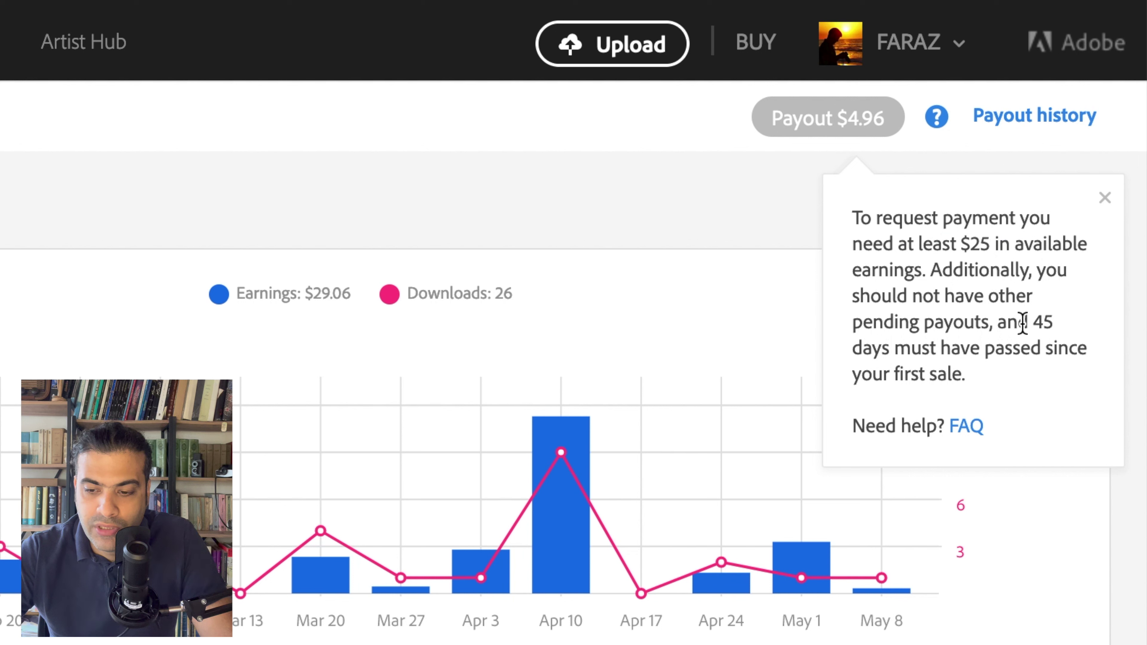
{"action": "left_click_drag", "start_coordinate": [1030, 323], "coordinate": [1075, 351]}
{"action": "left_click", "coordinate": [946, 234]}
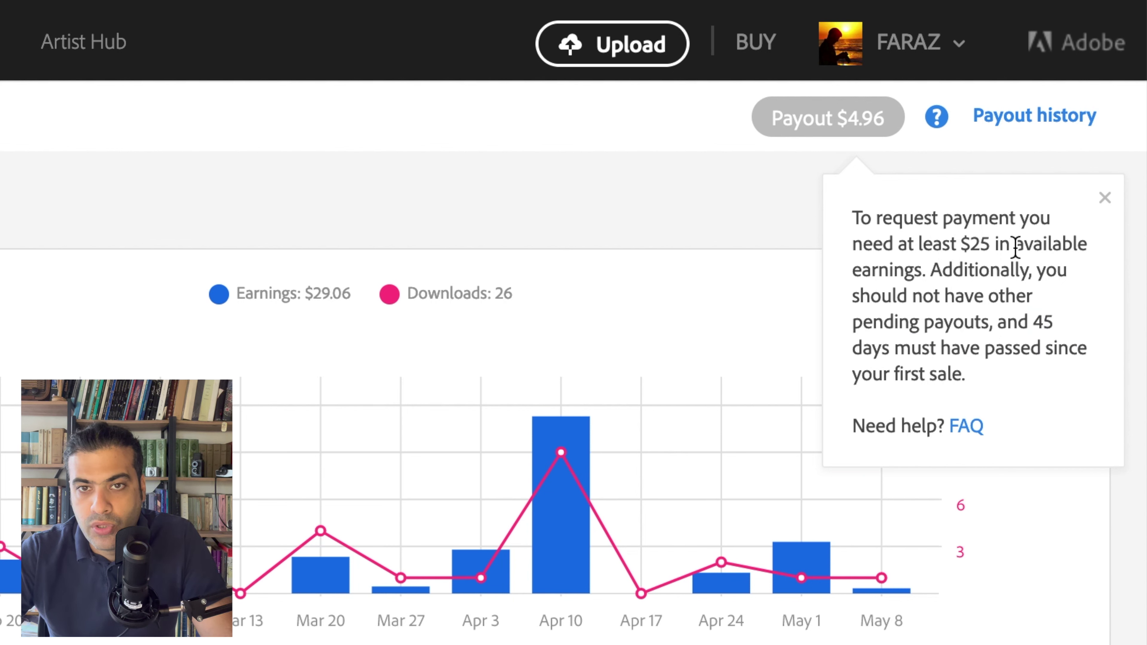
{"action": "double_click", "coordinate": [942, 249]}
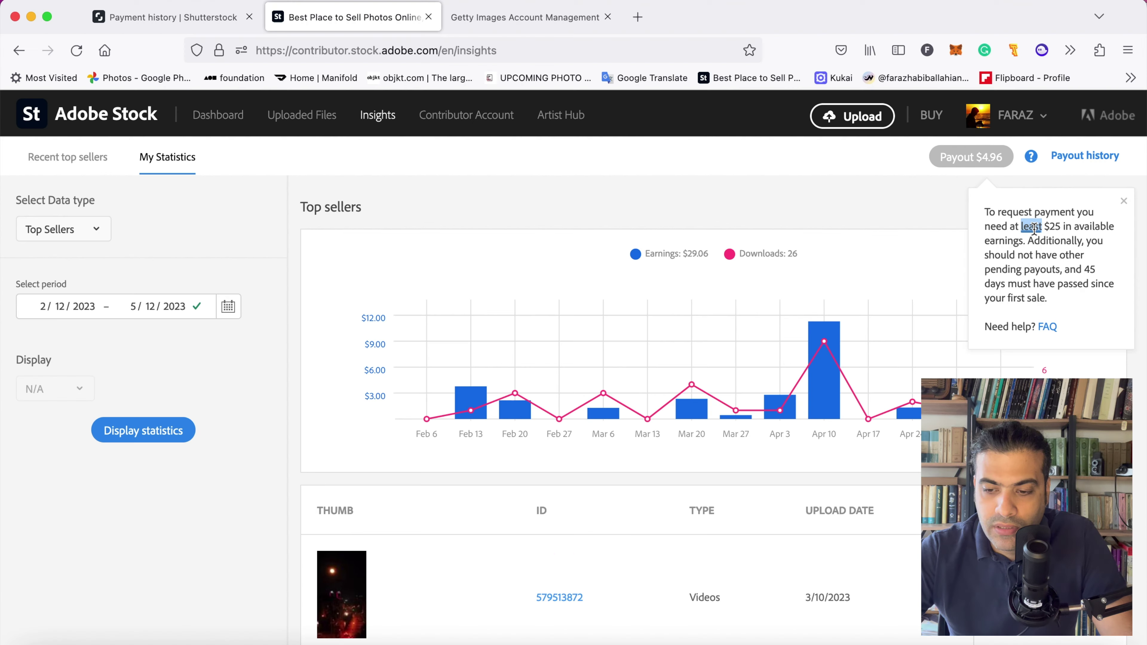
{"action": "left_click", "coordinate": [1049, 218]}
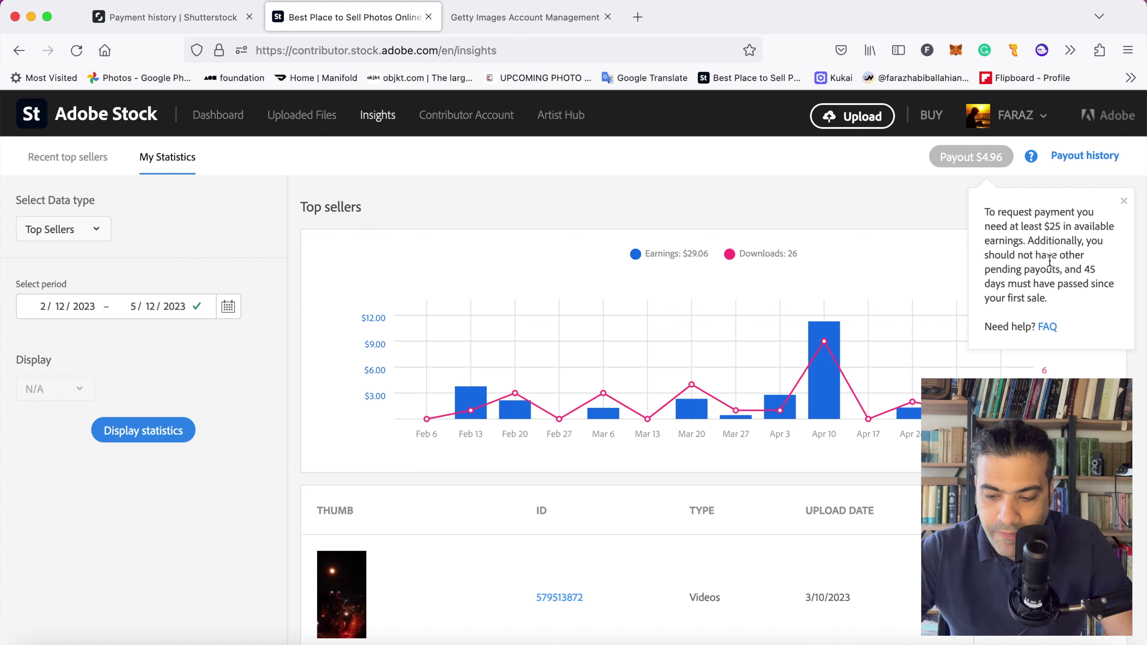
{"action": "double_click", "coordinate": [1055, 227]}
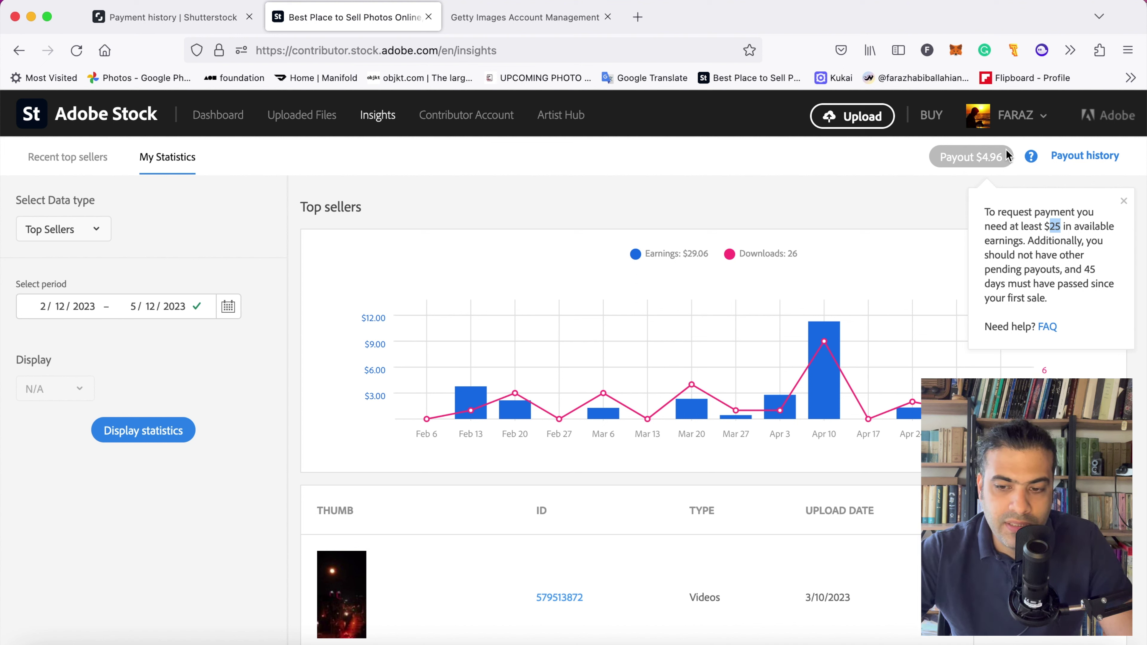
{"action": "left_click", "coordinate": [1022, 121]}
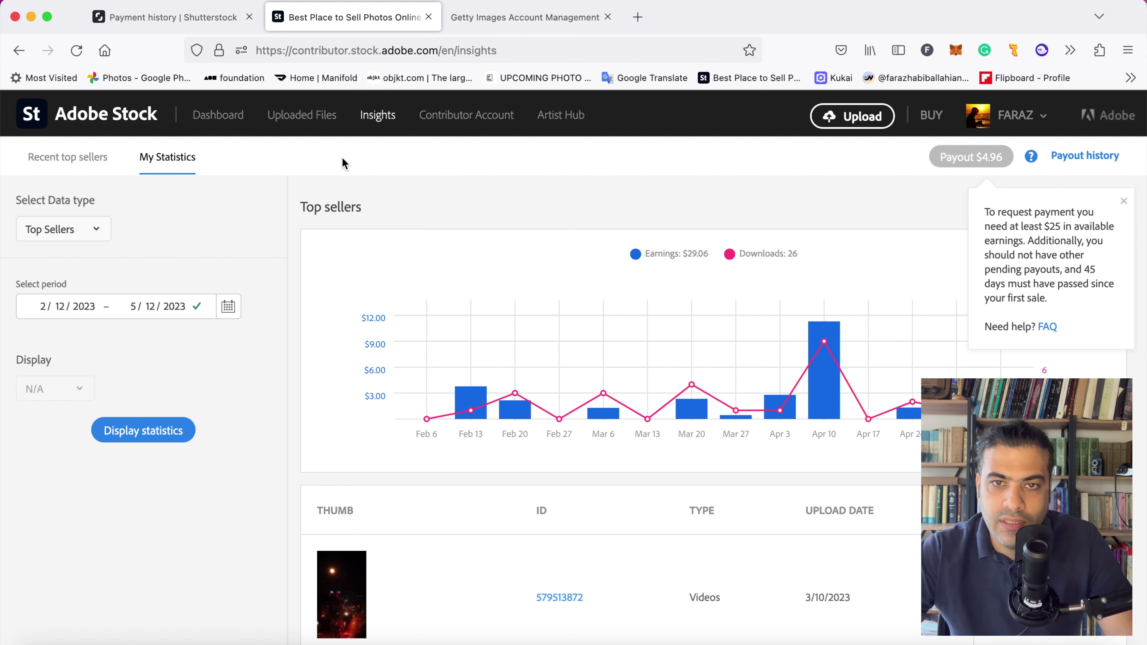
Step: Review the top sellers list in the Adobe Stock statistics, with each file's type, upload date and earnings
{"action": "scroll", "coordinate": [289, 222], "scroll_direction": "down", "scroll_amount": 10}
{"action": "scroll", "coordinate": [289, 222], "scroll_direction": "down", "scroll_amount": 5}
{"action": "scroll", "coordinate": [289, 222], "scroll_direction": "up", "scroll_amount": 15}
{"action": "scroll", "coordinate": [289, 222], "scroll_direction": "down", "scroll_amount": 10}
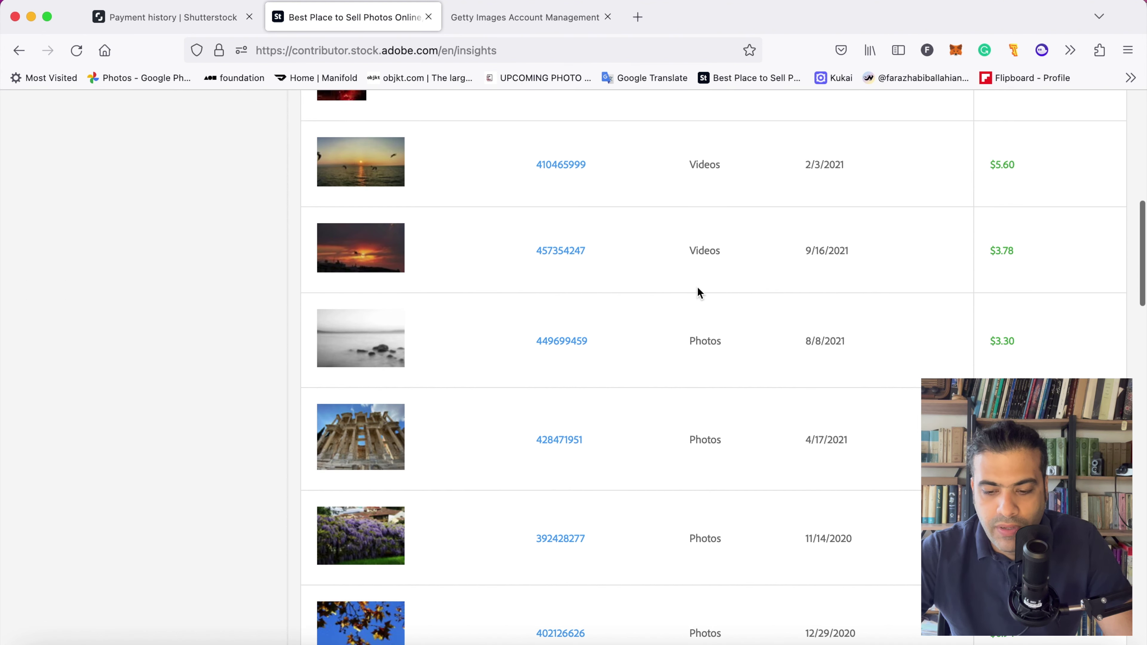
Step: Compare the earnings of the videos and photos in the Adobe Stock top sellers table and return to its earnings chart
{"action": "scroll", "coordinate": [715, 317], "scroll_direction": "down", "scroll_amount": 2}
{"action": "scroll", "coordinate": [714, 317], "scroll_direction": "up", "scroll_amount": 8}
{"action": "scroll", "coordinate": [668, 413], "scroll_direction": "down", "scroll_amount": 8}
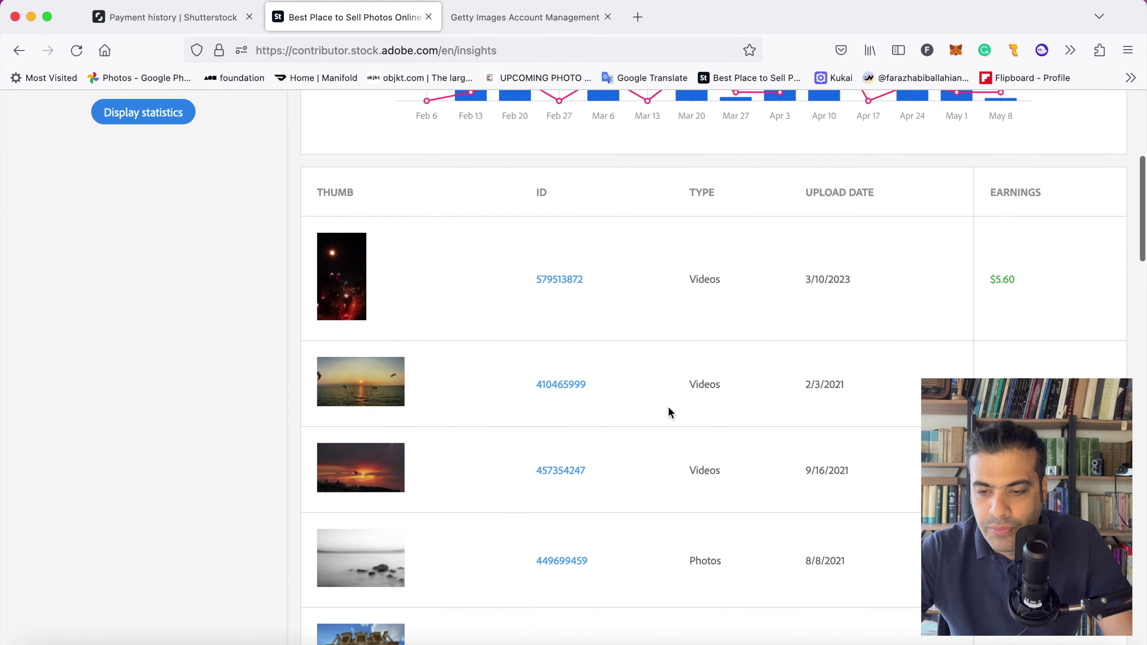
{"action": "scroll", "coordinate": [668, 412], "scroll_direction": "down", "scroll_amount": 4}
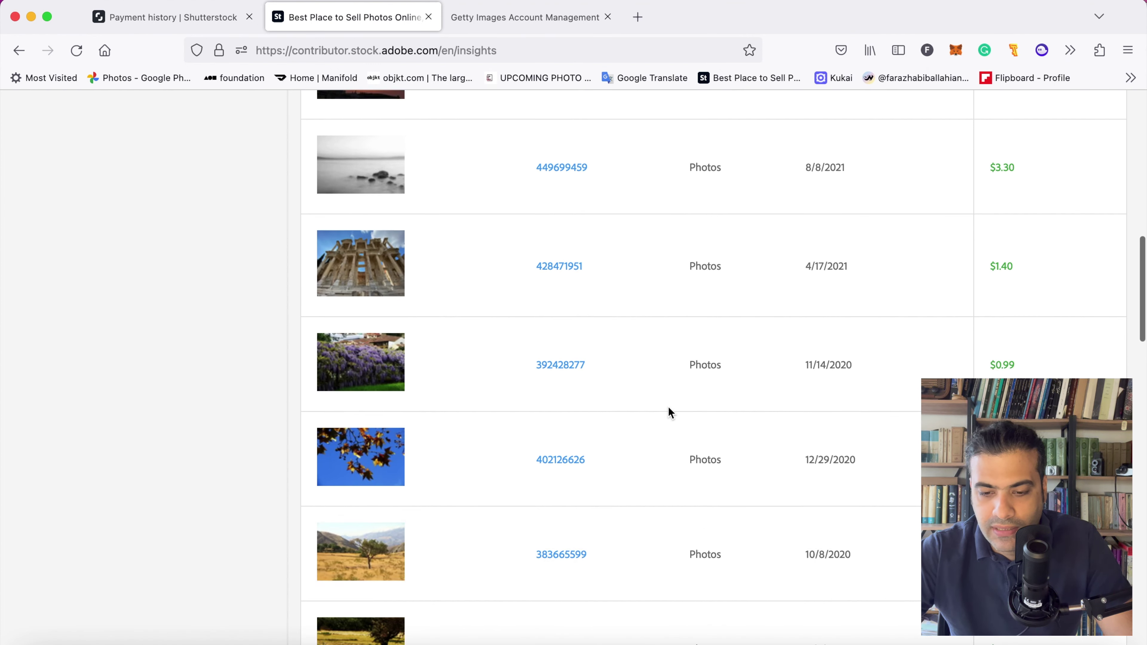
{"action": "scroll", "coordinate": [668, 413], "scroll_direction": "up", "scroll_amount": 10}
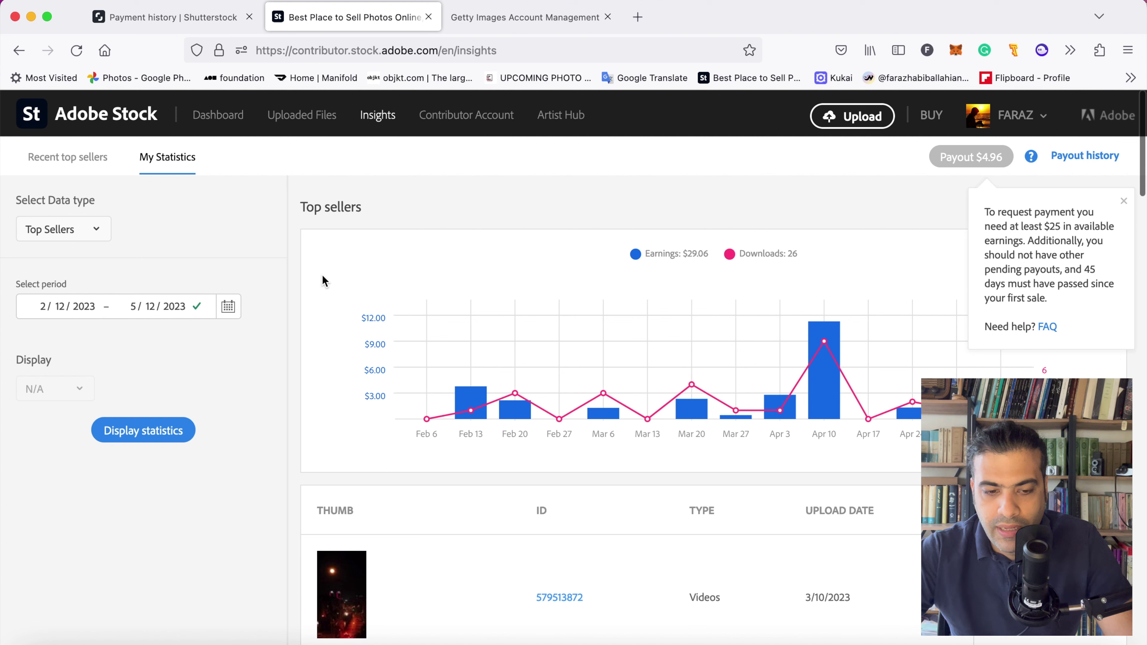
Step: Check this year's downloads, earnings and the 12-week trend on the Adobe Stock dashboard, and reopen the available earnings details
{"action": "left_click", "coordinate": [240, 122]}
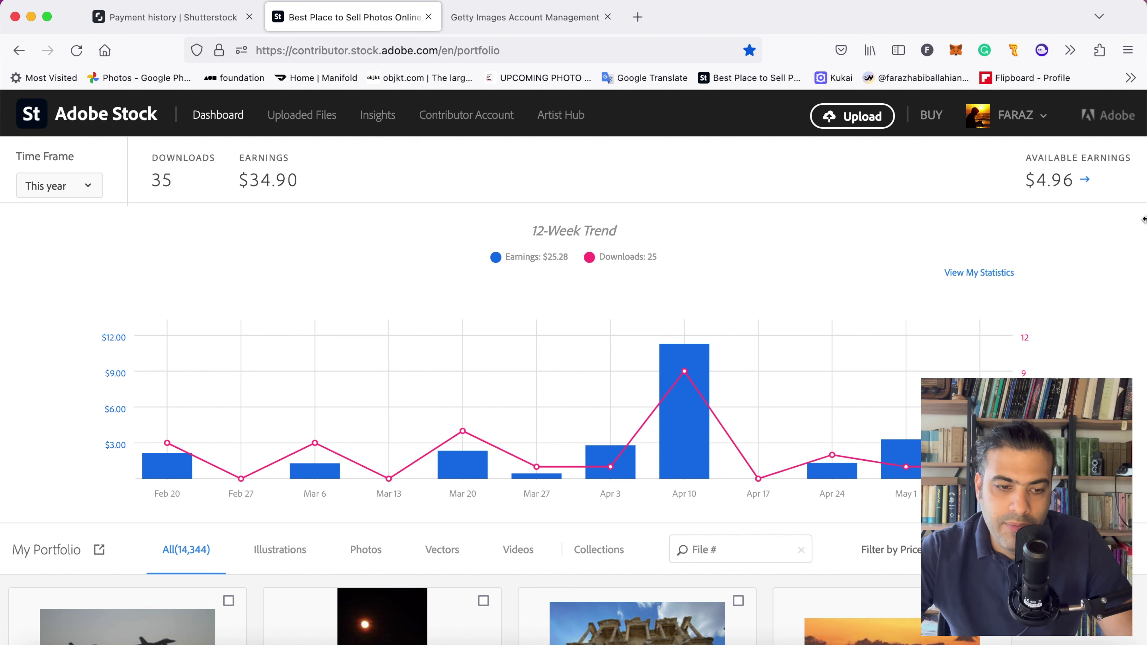
{"action": "scroll", "coordinate": [634, 179], "scroll_direction": "down", "scroll_amount": 1}
{"action": "scroll", "coordinate": [634, 180], "scroll_direction": "down", "scroll_amount": 2}
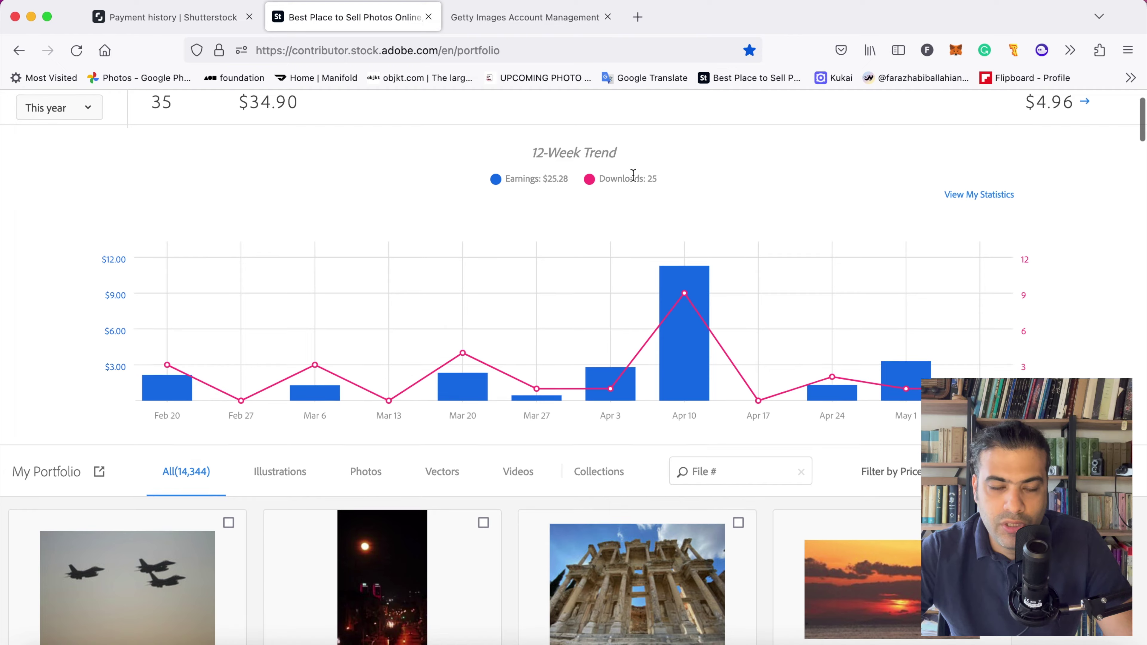
{"action": "scroll", "coordinate": [633, 176], "scroll_direction": "up", "scroll_amount": 3}
{"action": "left_click", "coordinate": [1061, 186]}
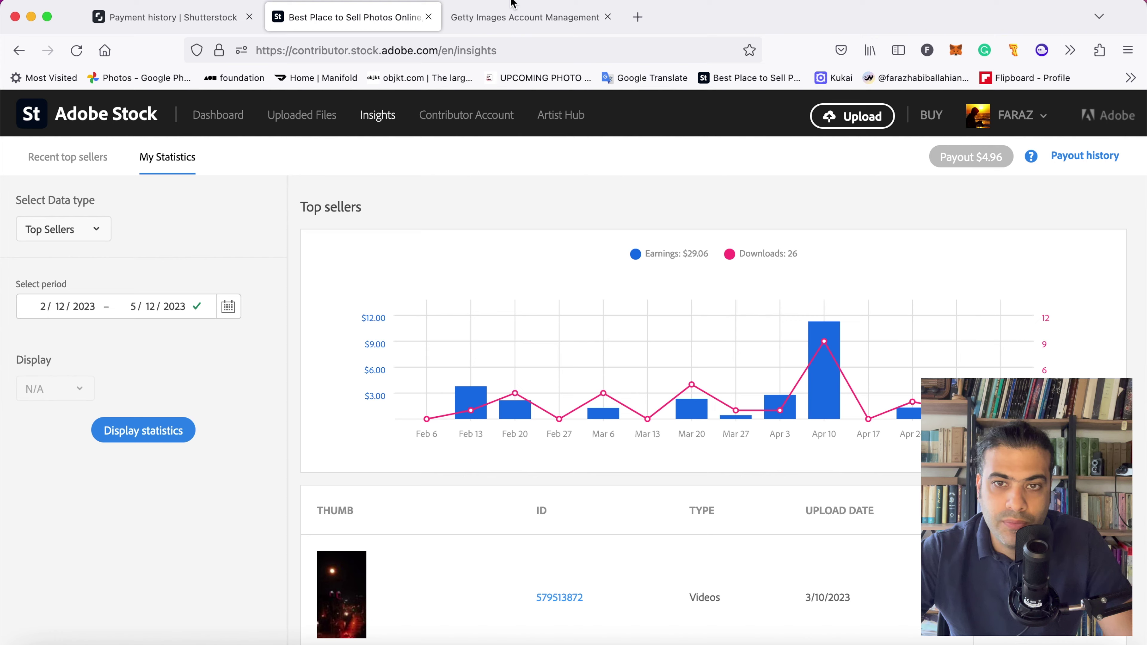
Step: Switch to Getty Images Account Management and open the summary of the royalties for the March 2023 statement
{"action": "left_click", "coordinate": [520, 13]}
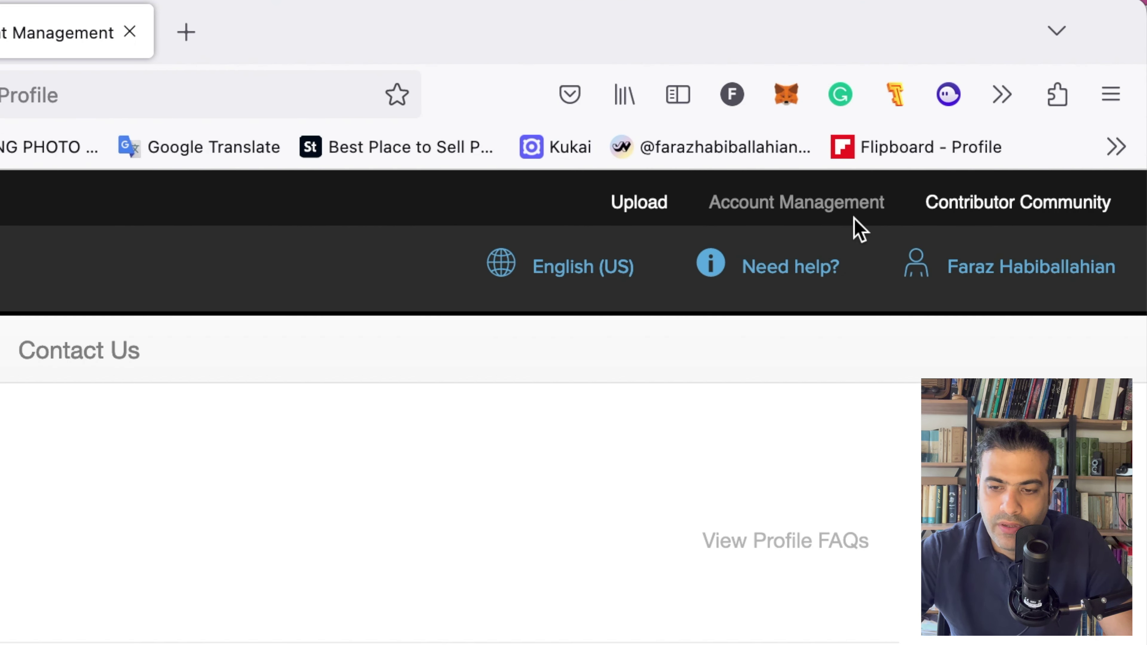
{"action": "left_click", "coordinate": [806, 204]}
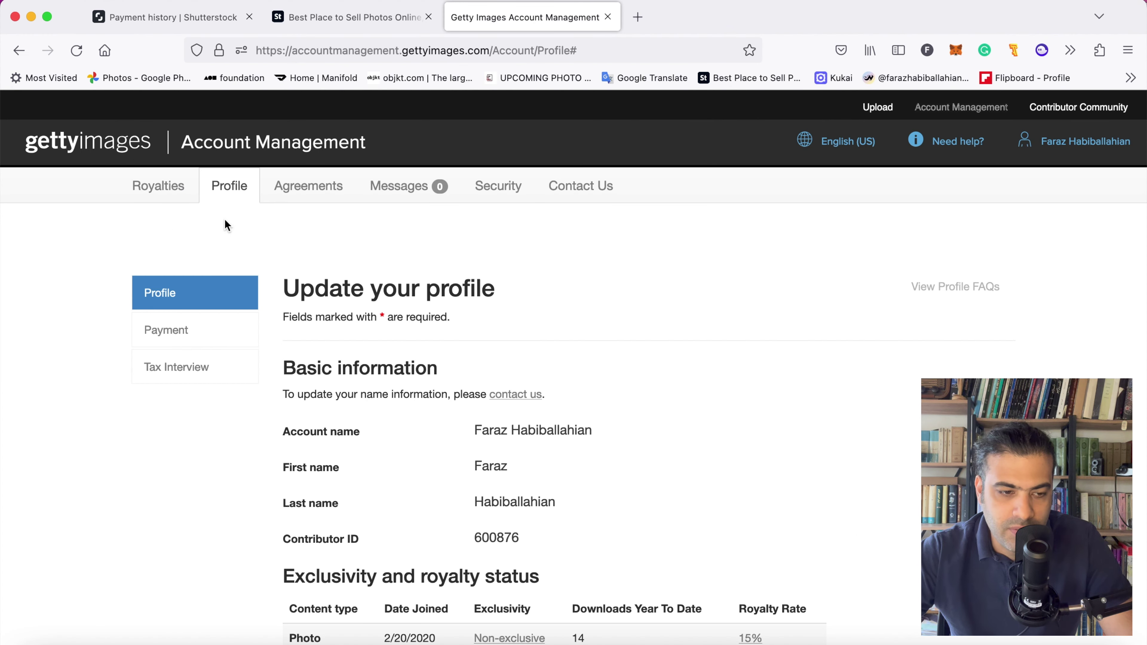
{"action": "left_click", "coordinate": [158, 194]}
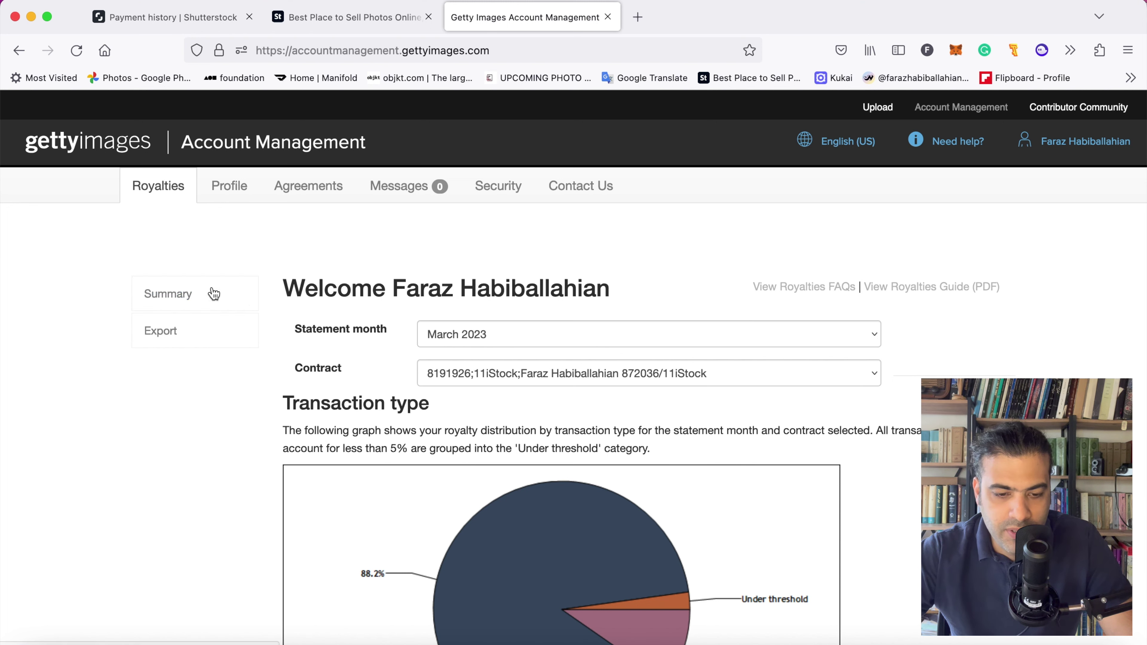
{"action": "left_click", "coordinate": [180, 301]}
{"action": "scroll", "coordinate": [618, 453], "scroll_direction": "down", "scroll_amount": 3}
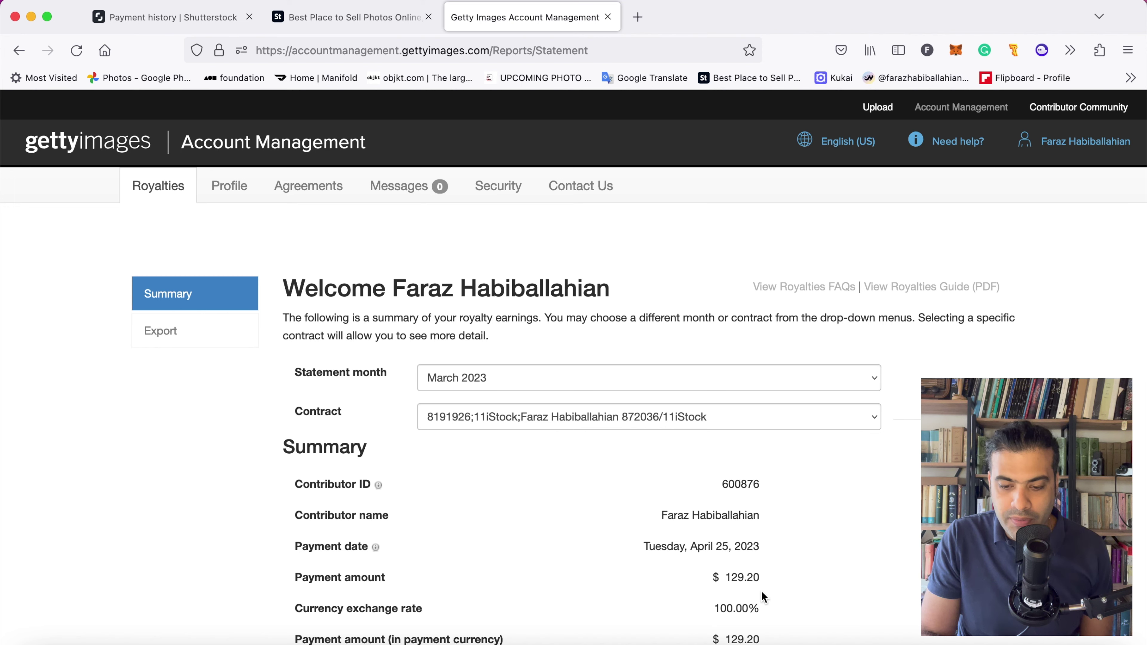
Step: Read the payment date and highlight the payment amount in the payment currency in the March 2023 royalty summary
{"action": "scroll", "coordinate": [761, 591], "scroll_direction": "down", "scroll_amount": 3}
{"action": "left_click_drag", "start_coordinate": [720, 520], "coordinate": [748, 522]}
{"action": "left_click", "coordinate": [800, 537]}
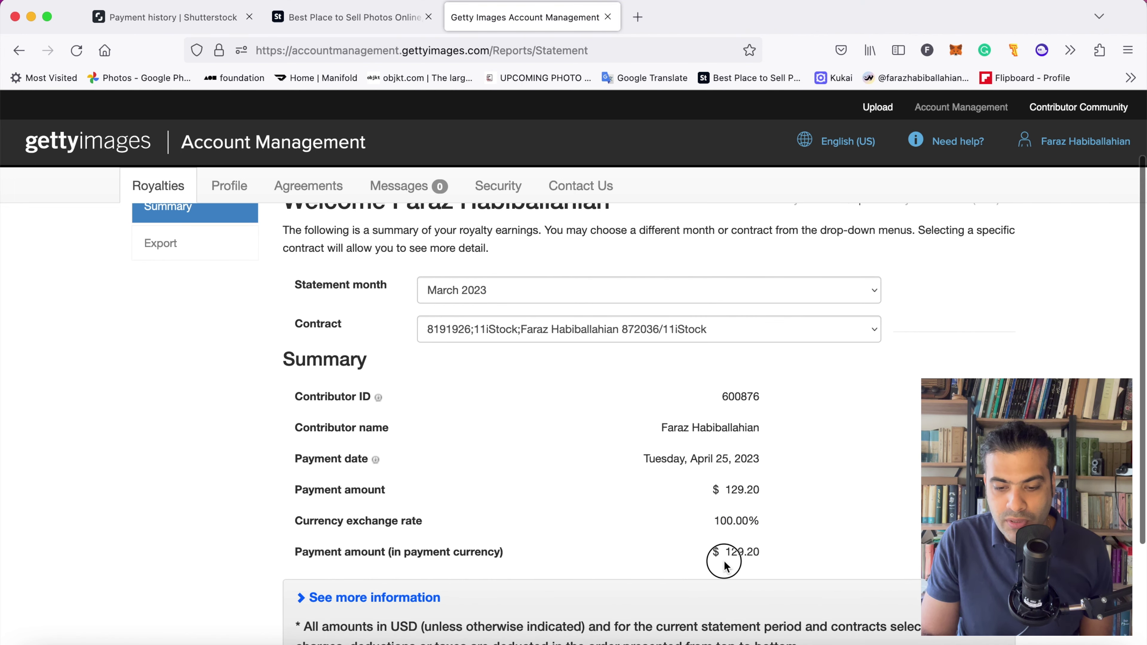
{"action": "triple_click", "coordinate": [749, 556]}
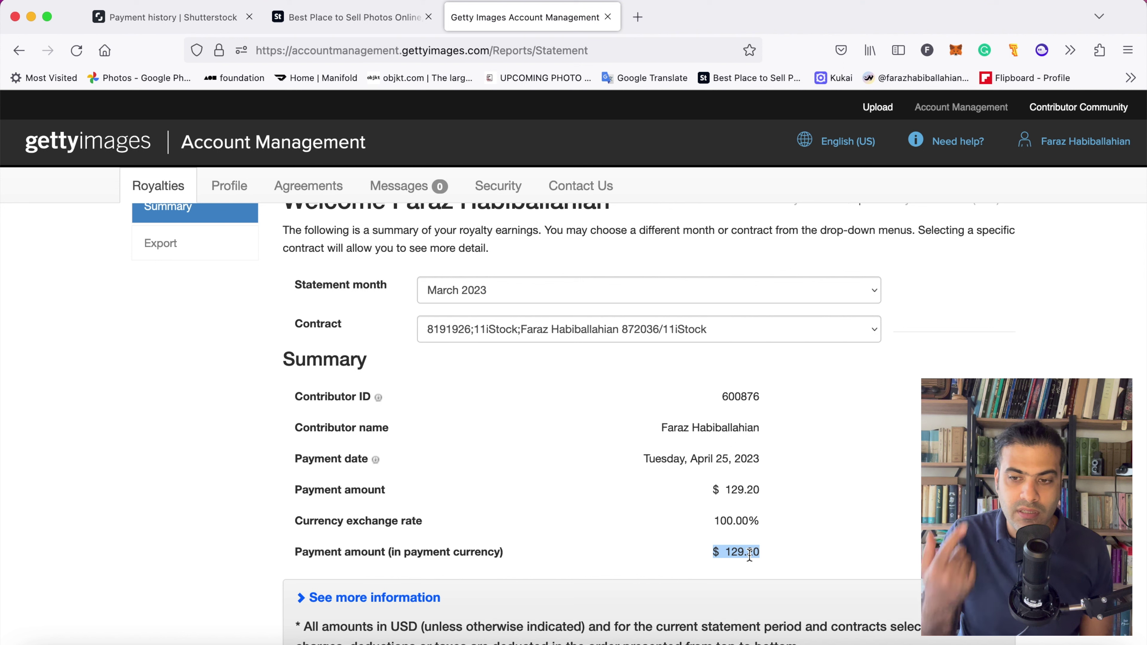
{"action": "left_click", "coordinate": [710, 469]}
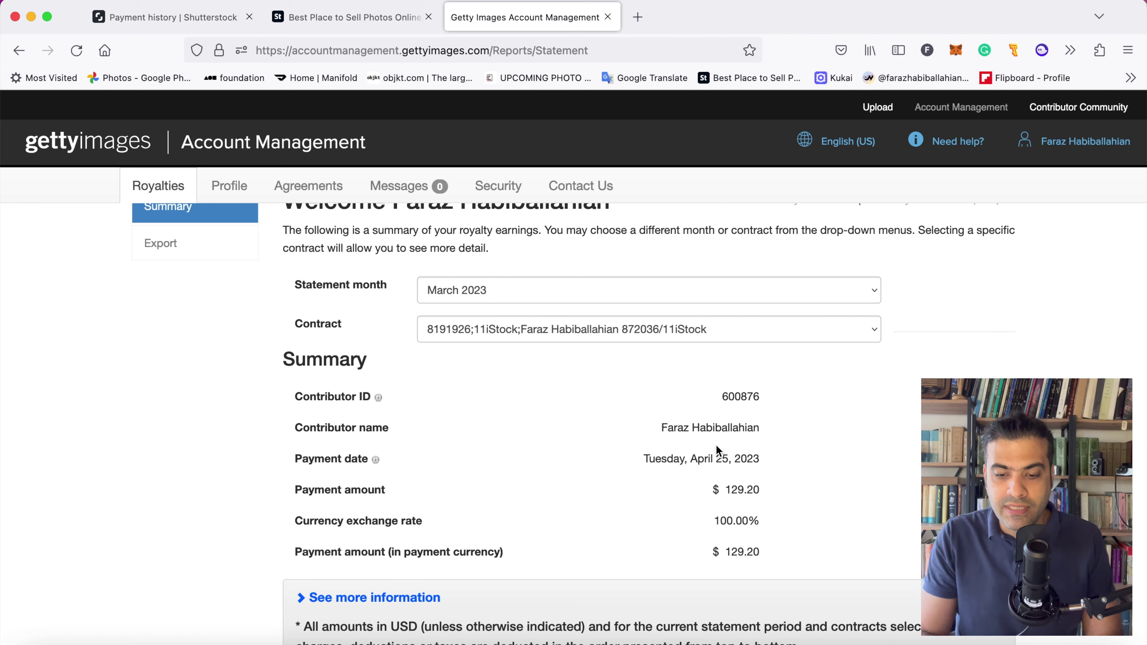
Step: Look through the additional information below the March 2023 royalty summary and return to the start of the statement
{"action": "scroll", "coordinate": [716, 444], "scroll_direction": "down", "scroll_amount": 3}
{"action": "left_click", "coordinate": [407, 497]}
{"action": "scroll", "coordinate": [554, 482], "scroll_direction": "down", "scroll_amount": 10}
{"action": "scroll", "coordinate": [556, 483], "scroll_direction": "down", "scroll_amount": 5}
{"action": "scroll", "coordinate": [556, 483], "scroll_direction": "up", "scroll_amount": 20}
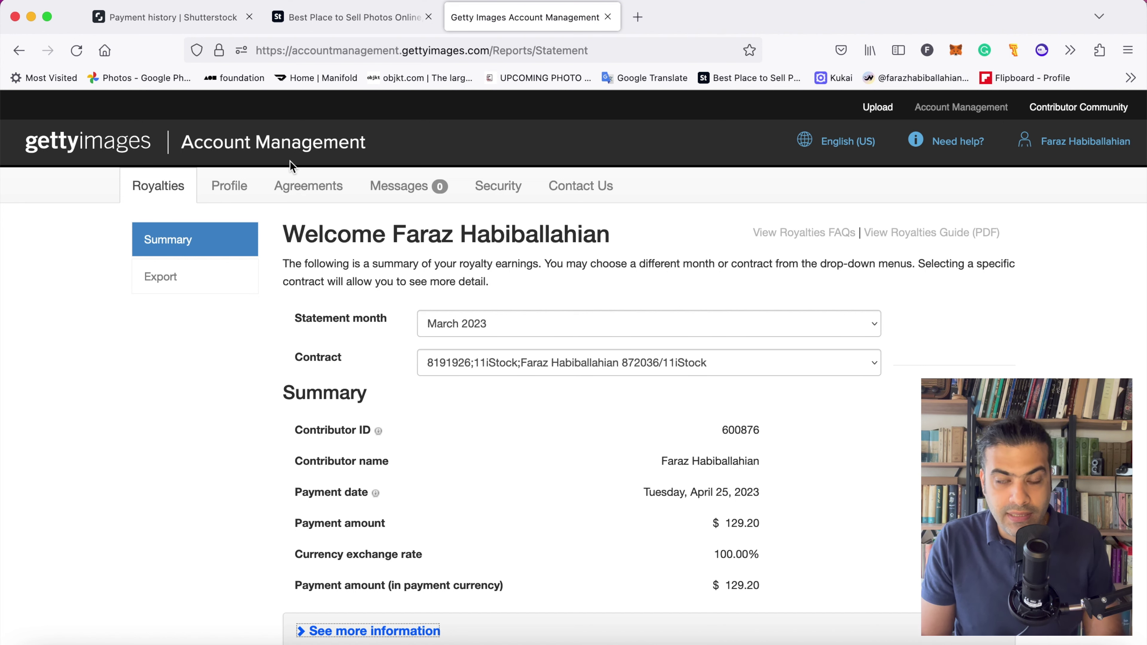
Step: Open the payment options of the Getty Images profile and read the monthly processing date and the available payment methods
{"action": "left_click", "coordinate": [225, 191]}
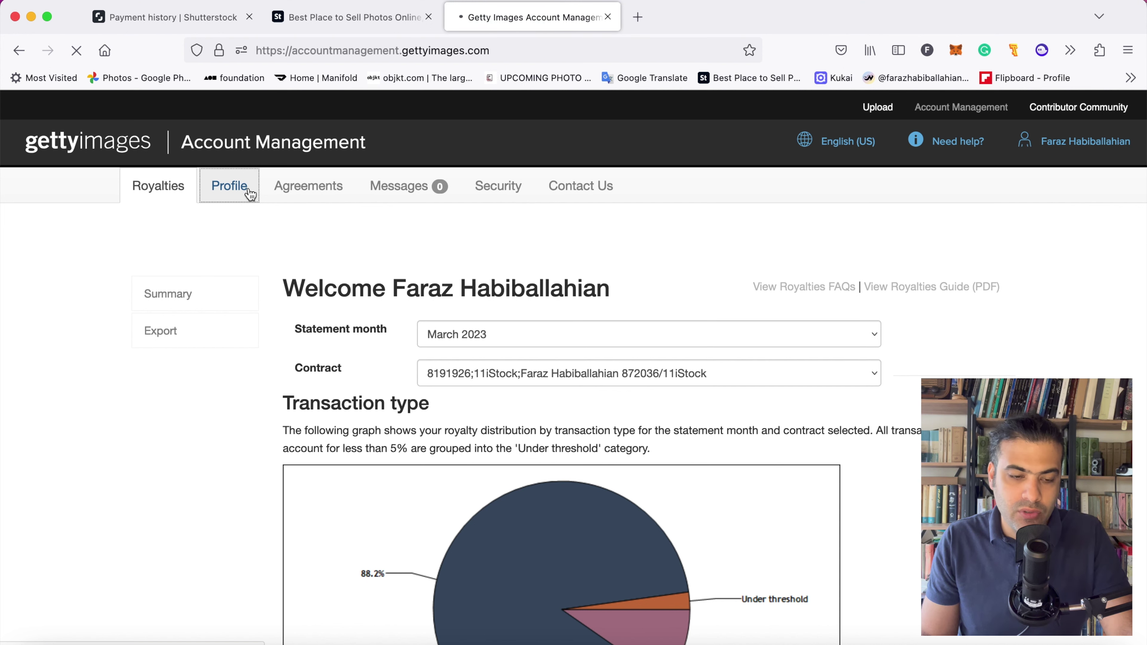
{"action": "left_click", "coordinate": [250, 194]}
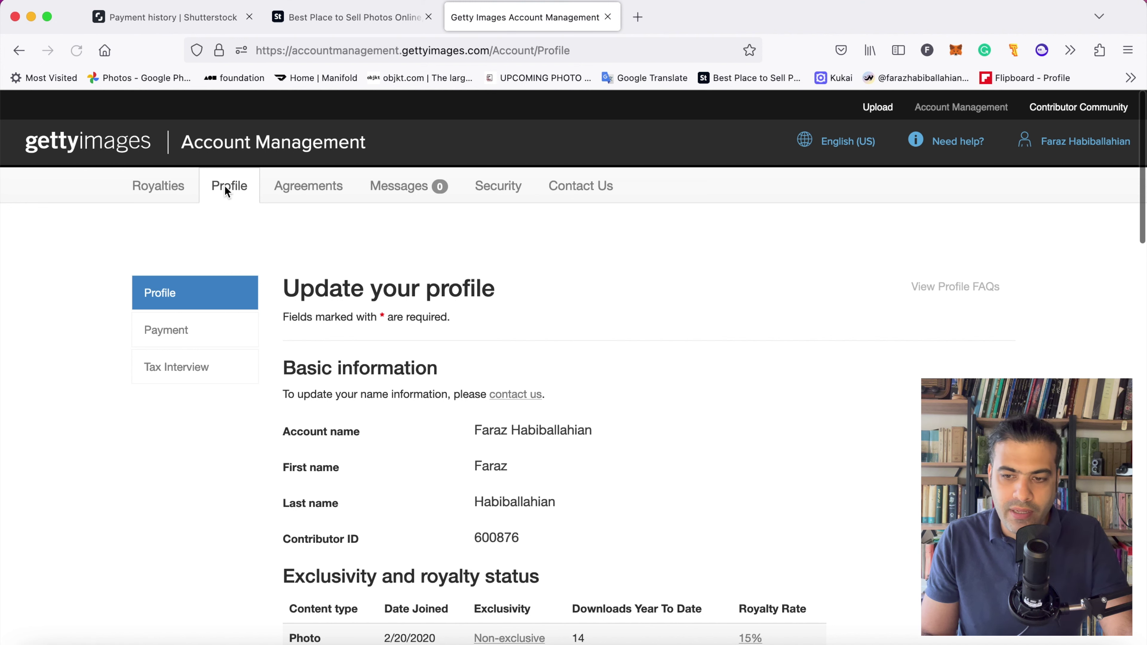
{"action": "left_click", "coordinate": [173, 335]}
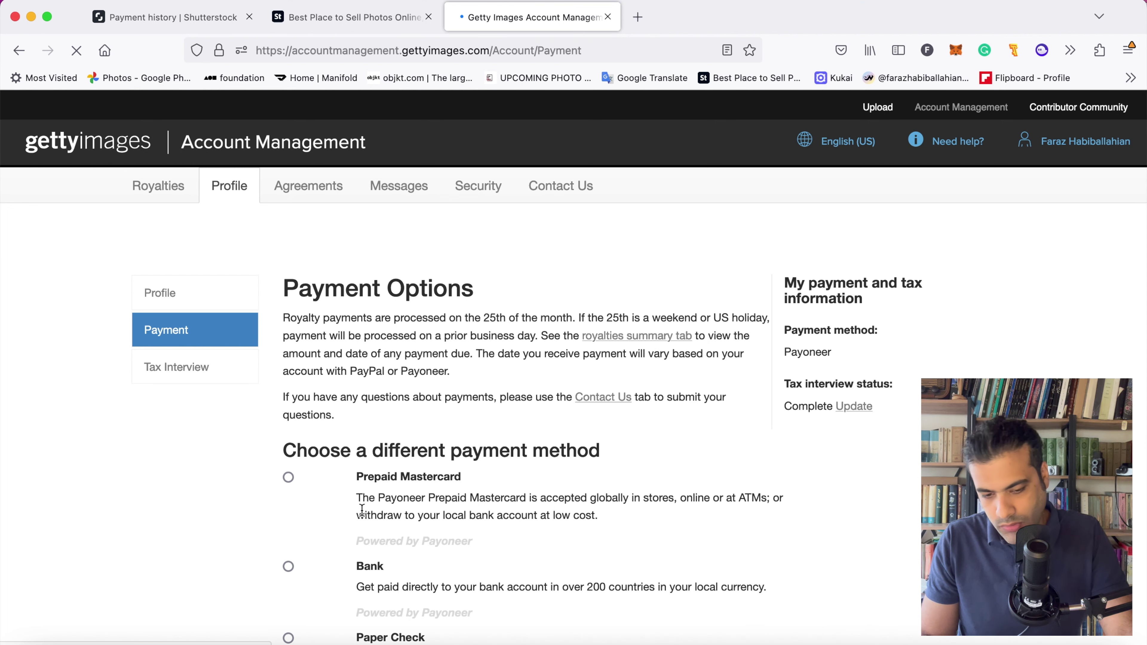
{"action": "scroll", "coordinate": [362, 510], "scroll_direction": "down", "scroll_amount": 5}
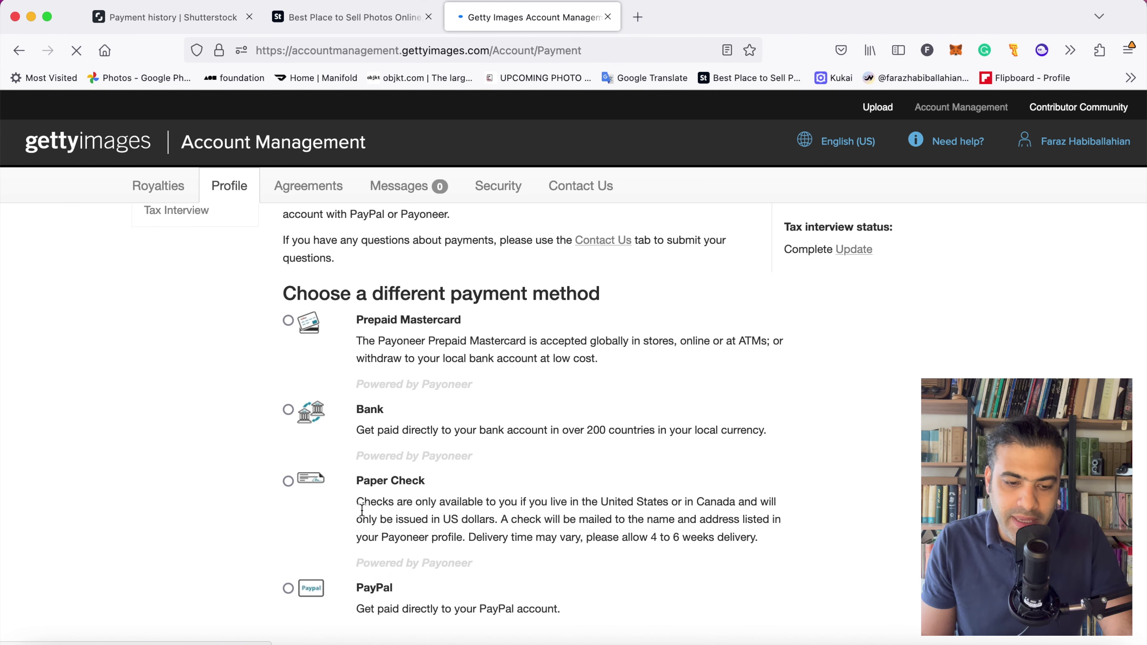
{"action": "scroll", "coordinate": [362, 510], "scroll_direction": "down", "scroll_amount": 1}
{"action": "scroll", "coordinate": [361, 510], "scroll_direction": "down", "scroll_amount": 3}
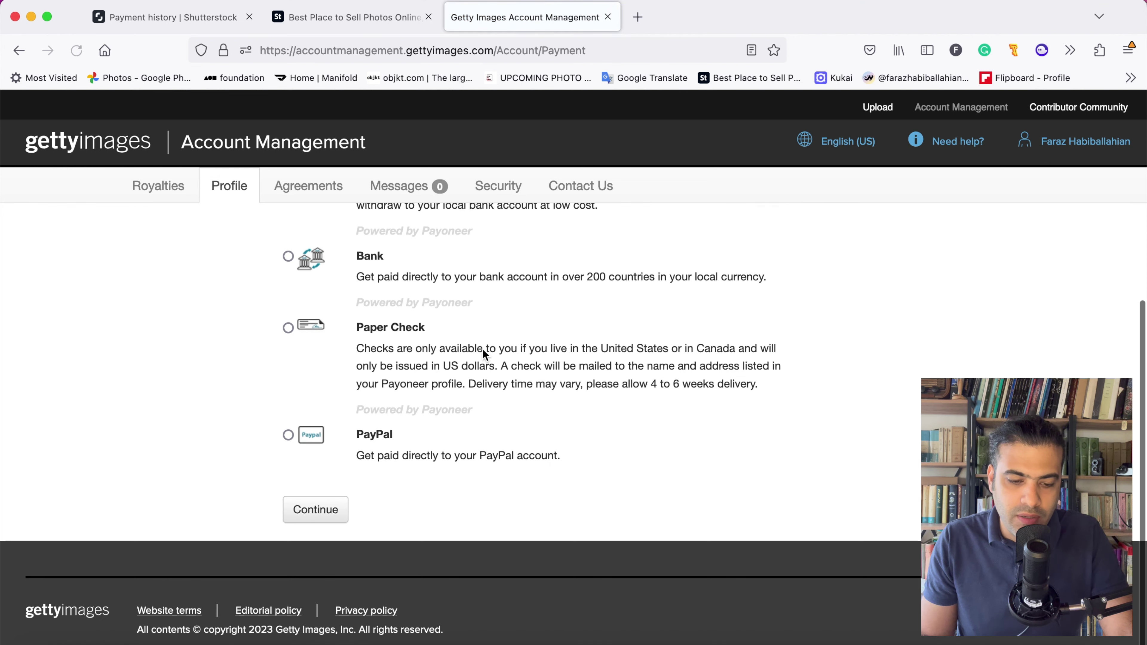
{"action": "scroll", "coordinate": [407, 317], "scroll_direction": "up", "scroll_amount": 2}
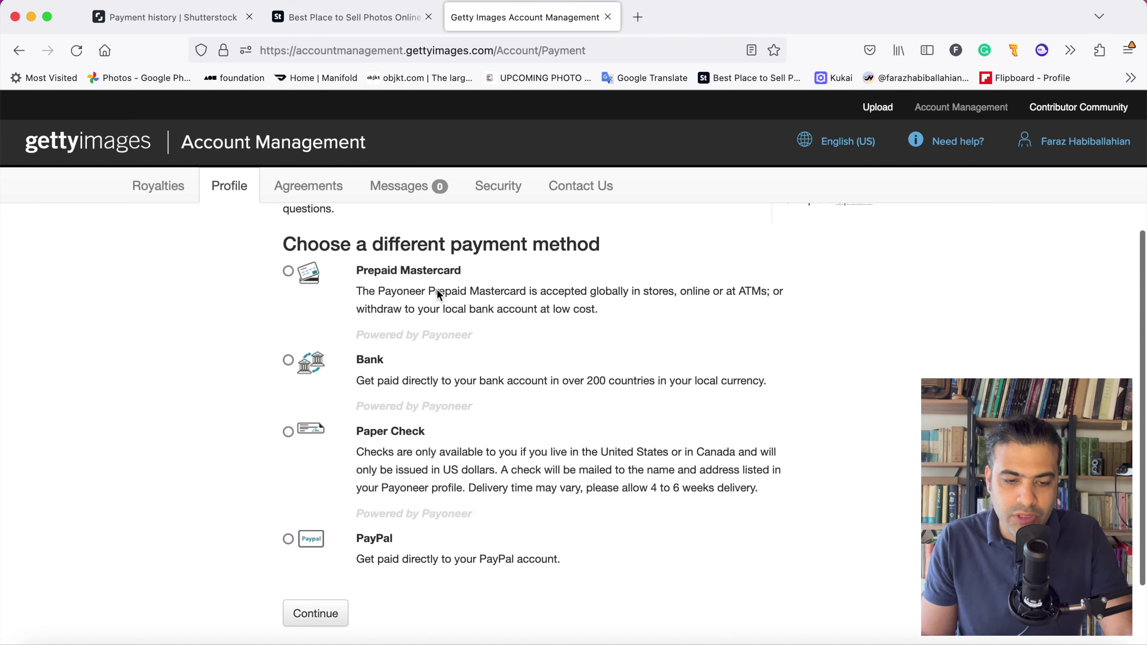
{"action": "scroll", "coordinate": [431, 313], "scroll_direction": "up", "scroll_amount": 4}
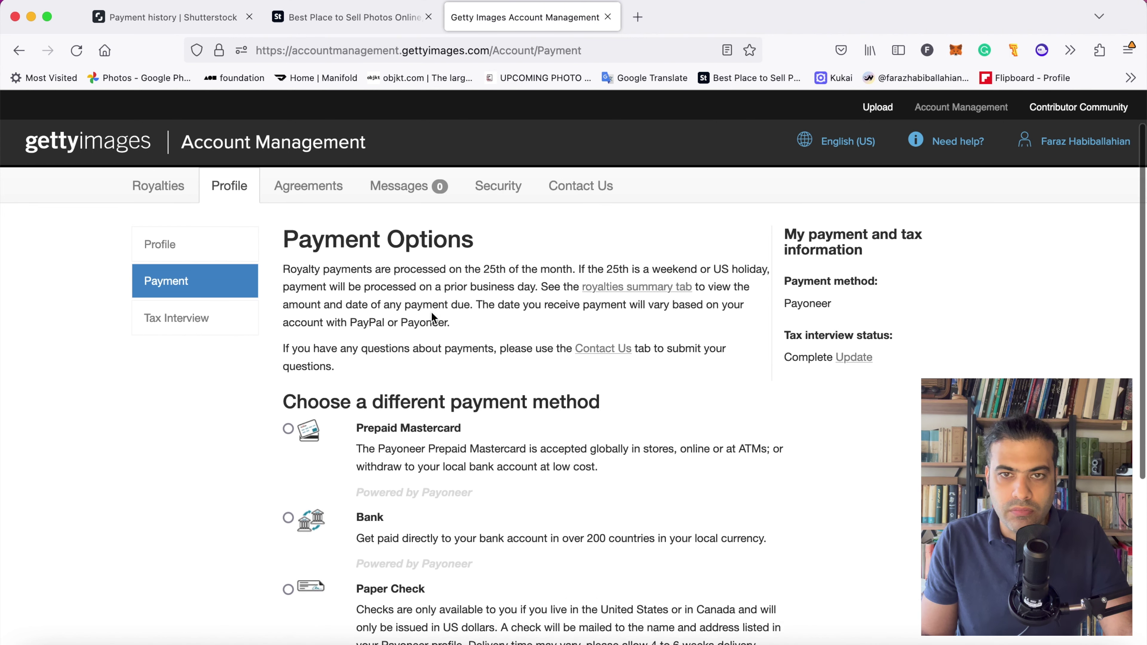
{"action": "scroll", "coordinate": [432, 312], "scroll_direction": "down", "scroll_amount": 3}
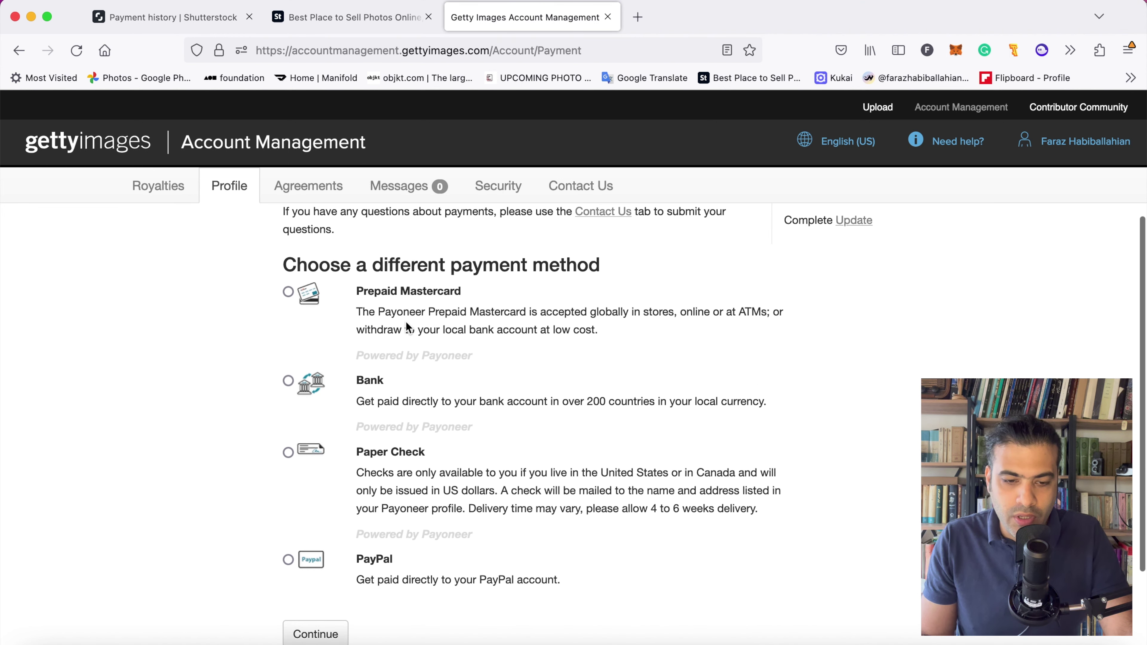
Step: Highlight the word Payoneer in the Prepaid Mastercard description and reread the payment conditions and the payment methods
{"action": "double_click", "coordinate": [400, 312]}
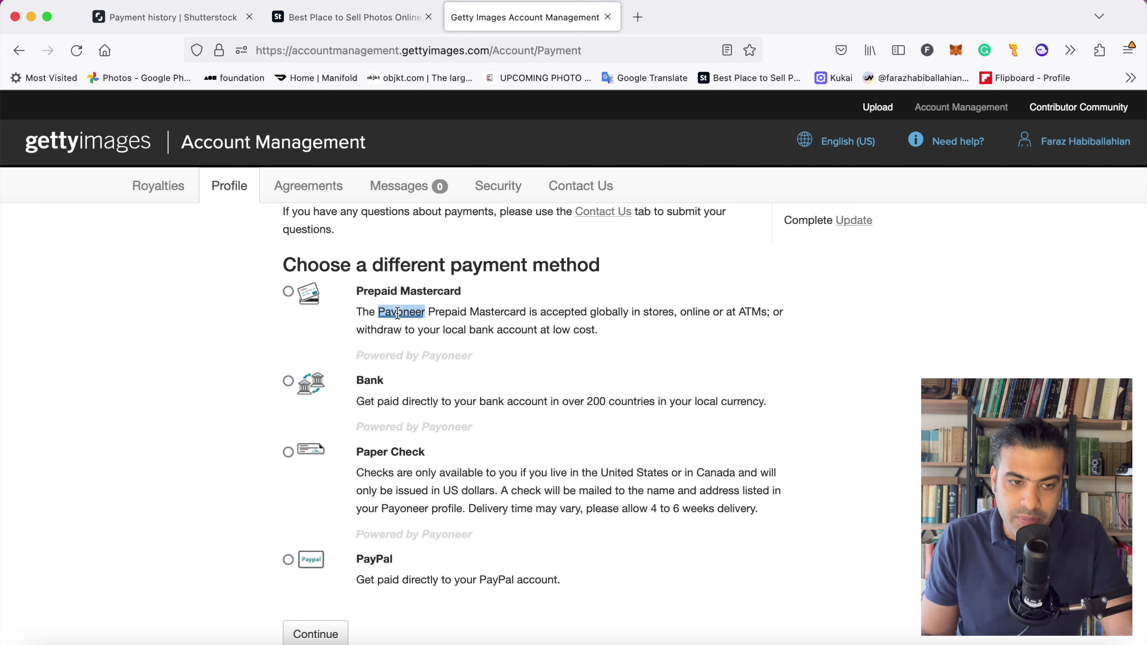
{"action": "key", "text": "ctrl+super+d"}
{"action": "left_click", "coordinate": [341, 394]}
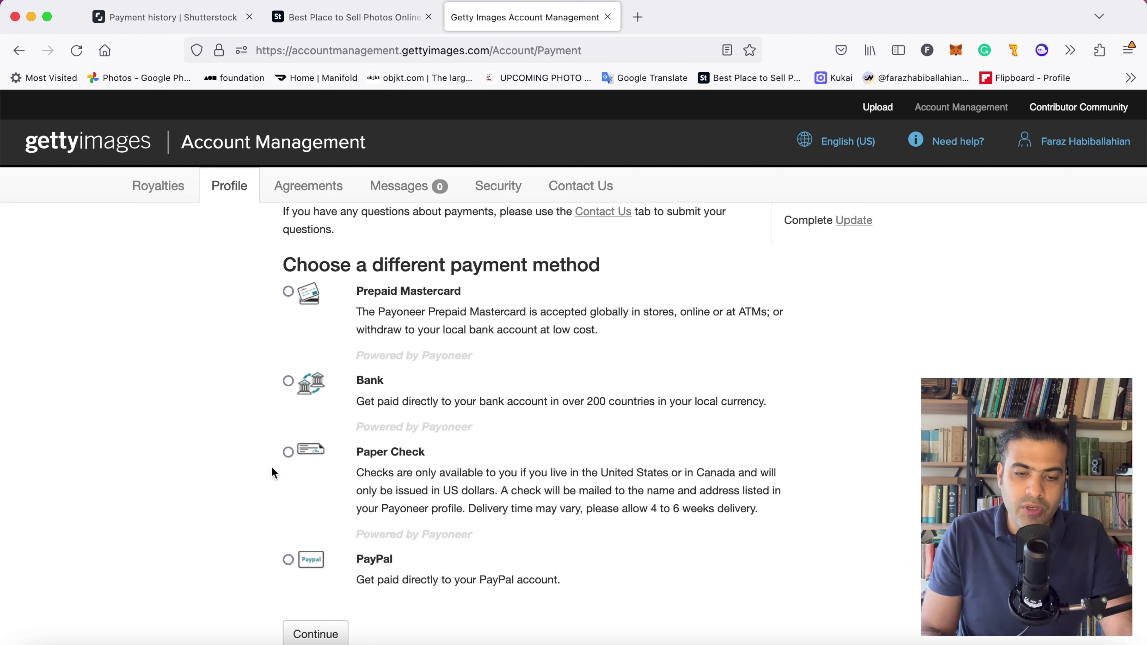
{"action": "scroll", "coordinate": [459, 455], "scroll_direction": "up", "scroll_amount": 5}
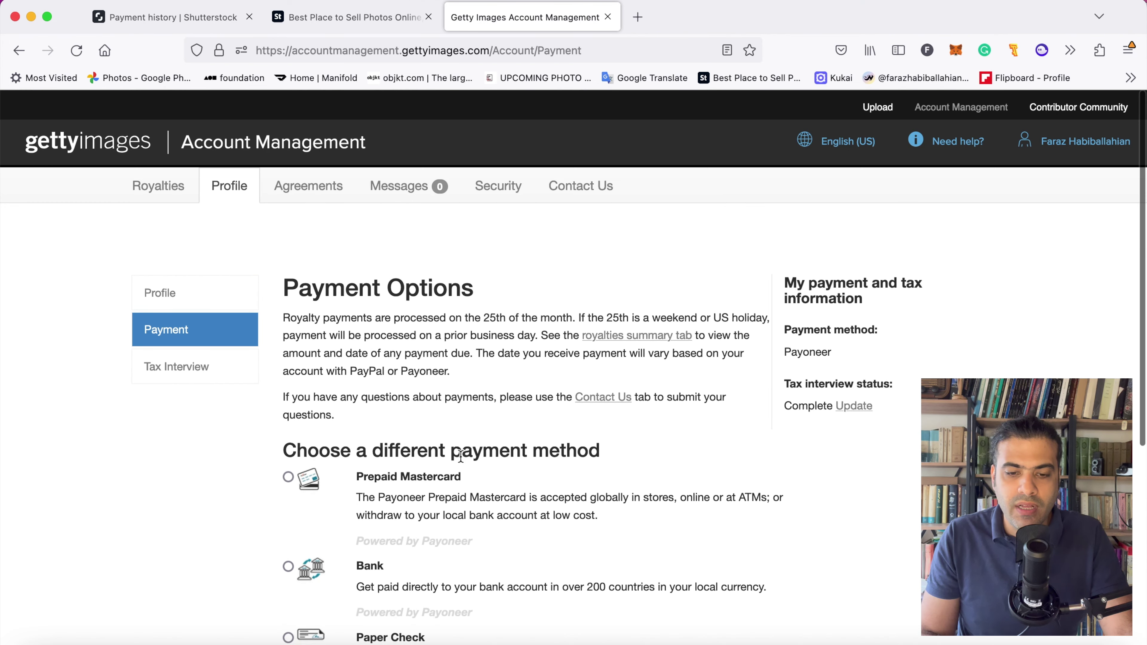
{"action": "scroll", "coordinate": [460, 457], "scroll_direction": "down", "scroll_amount": 6}
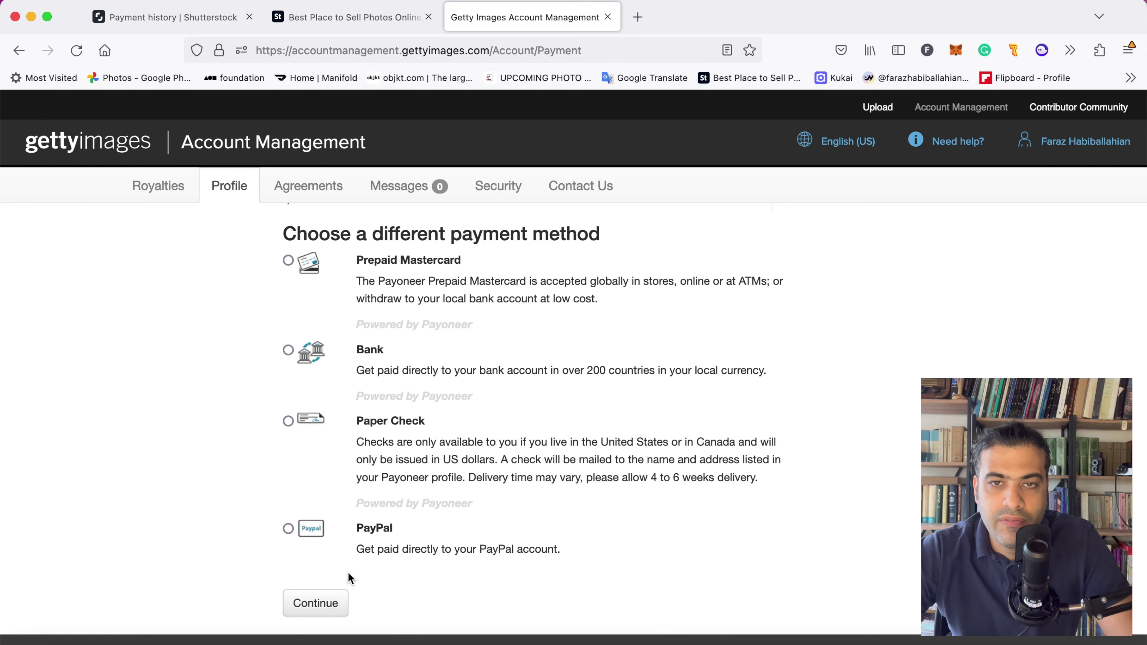
Step: Revisit the Shutterstock payment history and the Adobe Stock statistics, and return to the Getty Images payment options
{"action": "left_click", "coordinate": [151, 32]}
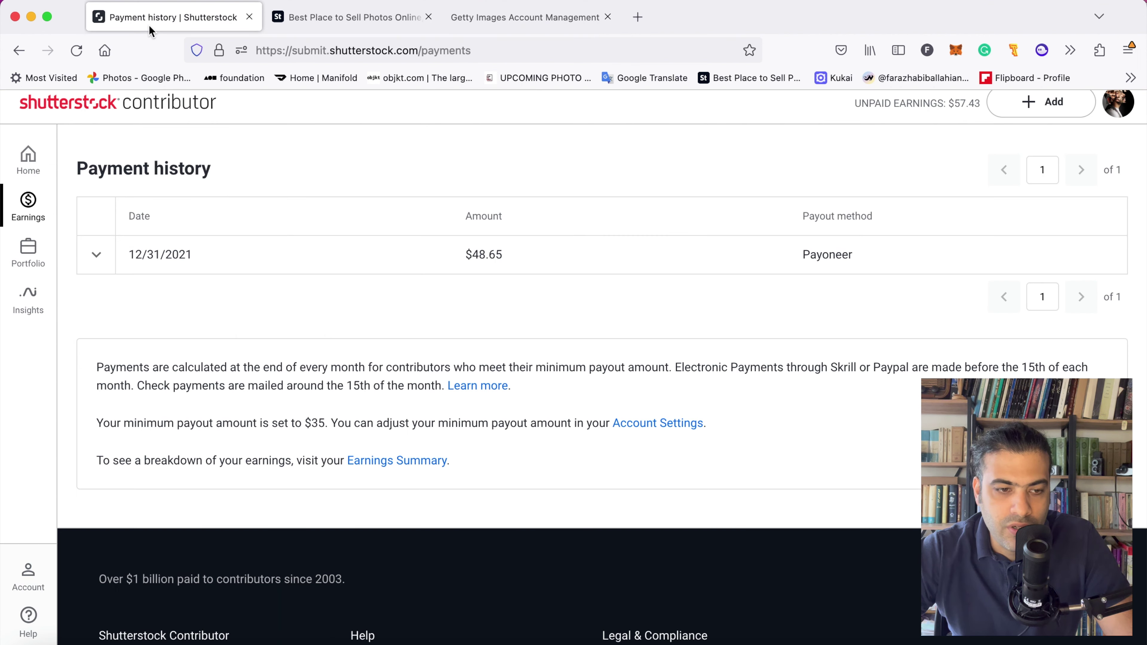
{"action": "left_click", "coordinate": [315, 18]}
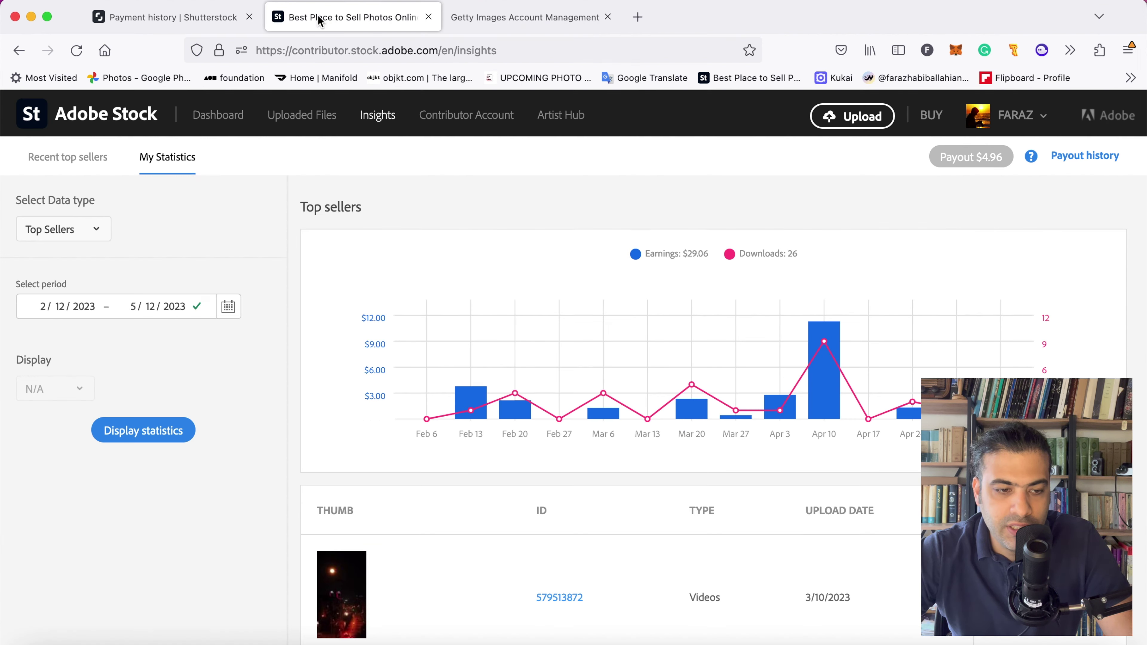
{"action": "left_click", "coordinate": [486, 13]}
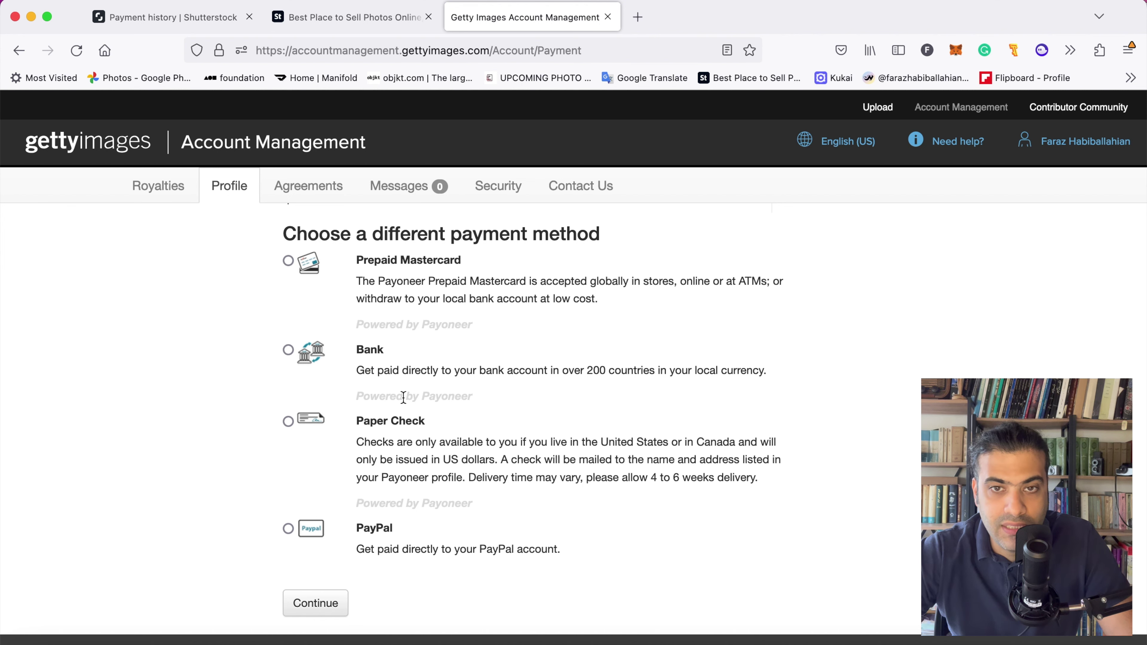